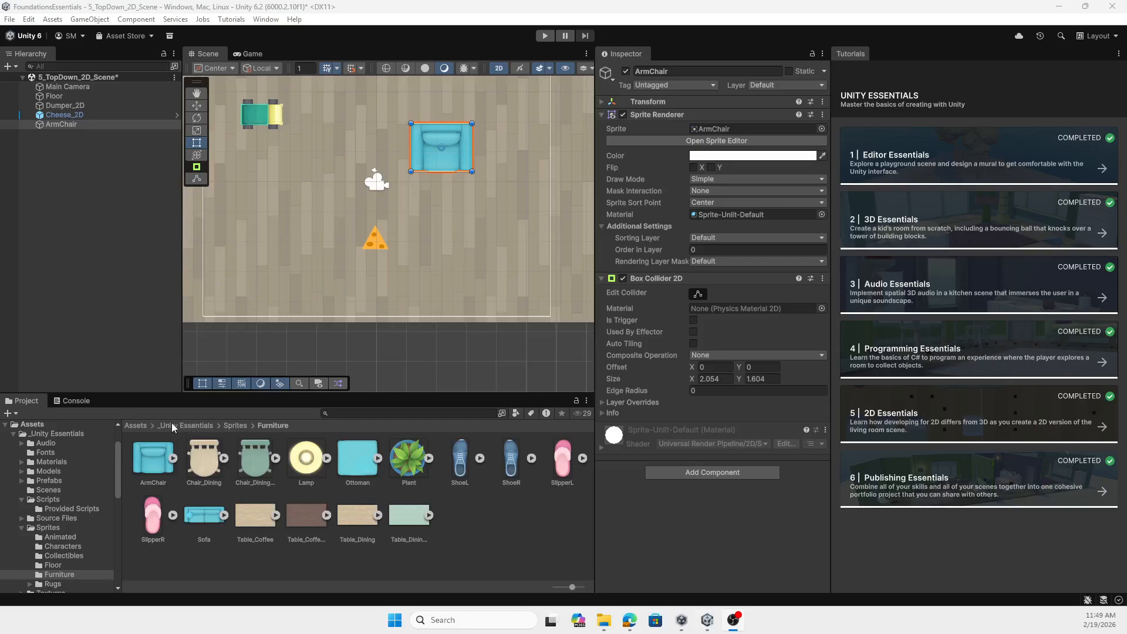
# - Reopen 5_TopDown_2D_Scene from the Scenes folder in _Unity Essentials, saving the pending scene changes
pyautogui.click(142, 425)
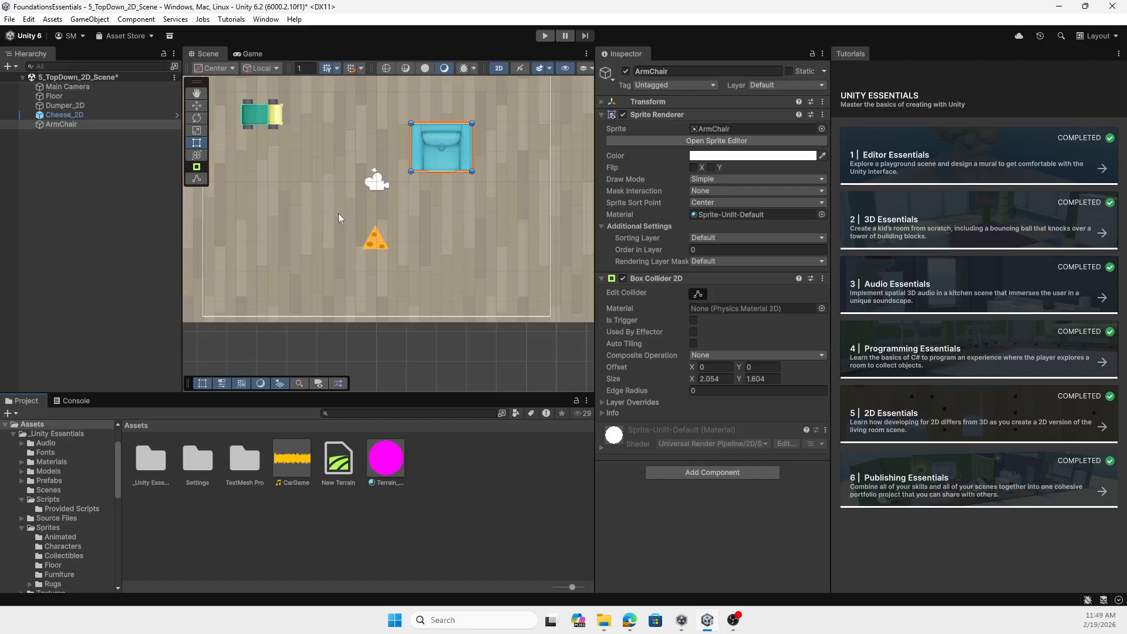
pyautogui.scroll(-3, 303, 175)
pyautogui.moveTo(327, 186); pyautogui.dragTo(343, 235, button='middle')
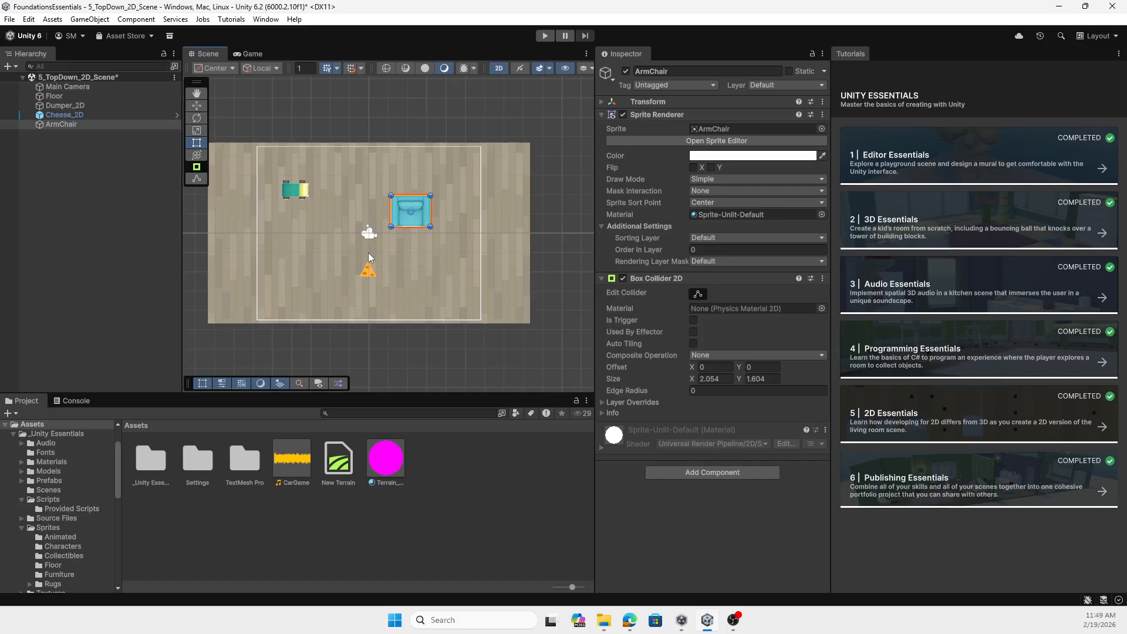
pyautogui.doubleClick(151, 461)
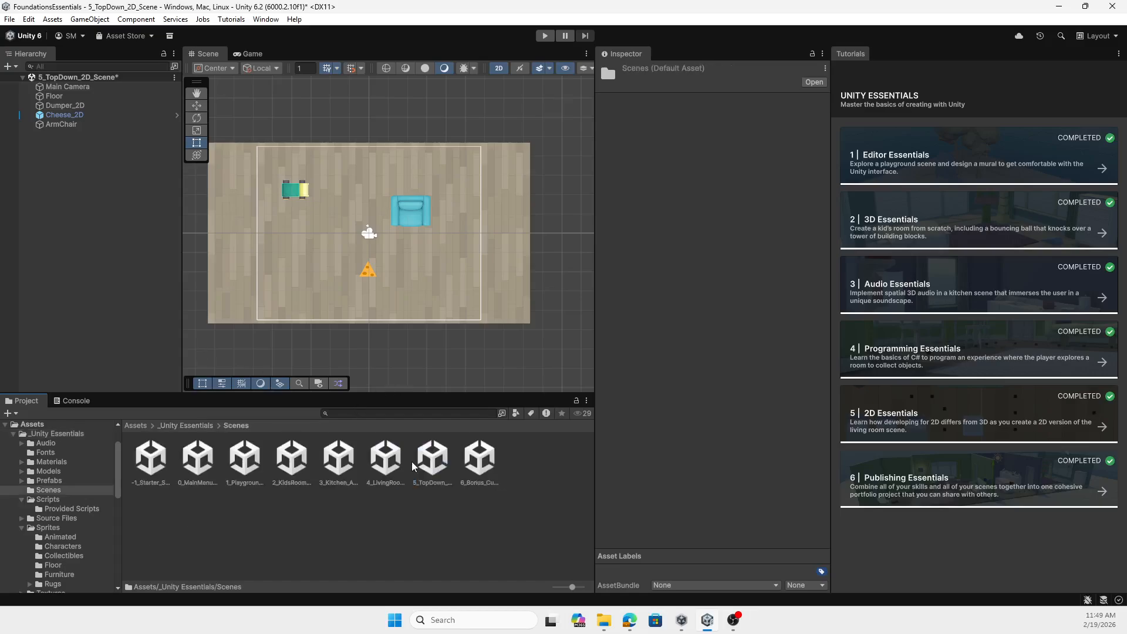
pyautogui.doubleClick(405, 464)
pyautogui.click(187, 426)
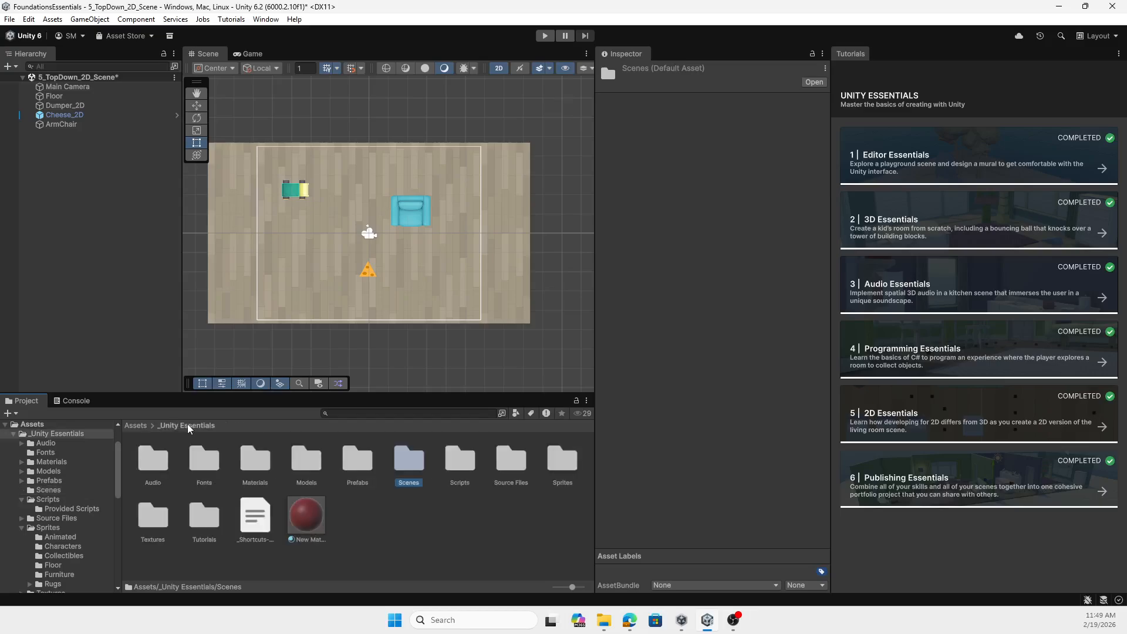
pyautogui.doubleClick(397, 461)
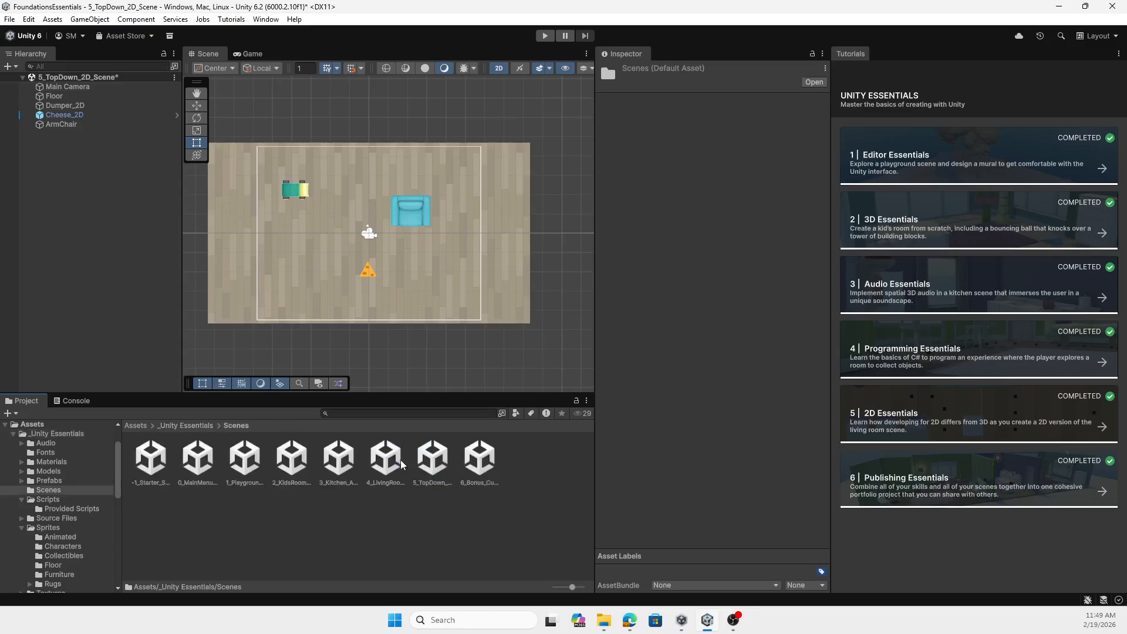
pyautogui.doubleClick(435, 463)
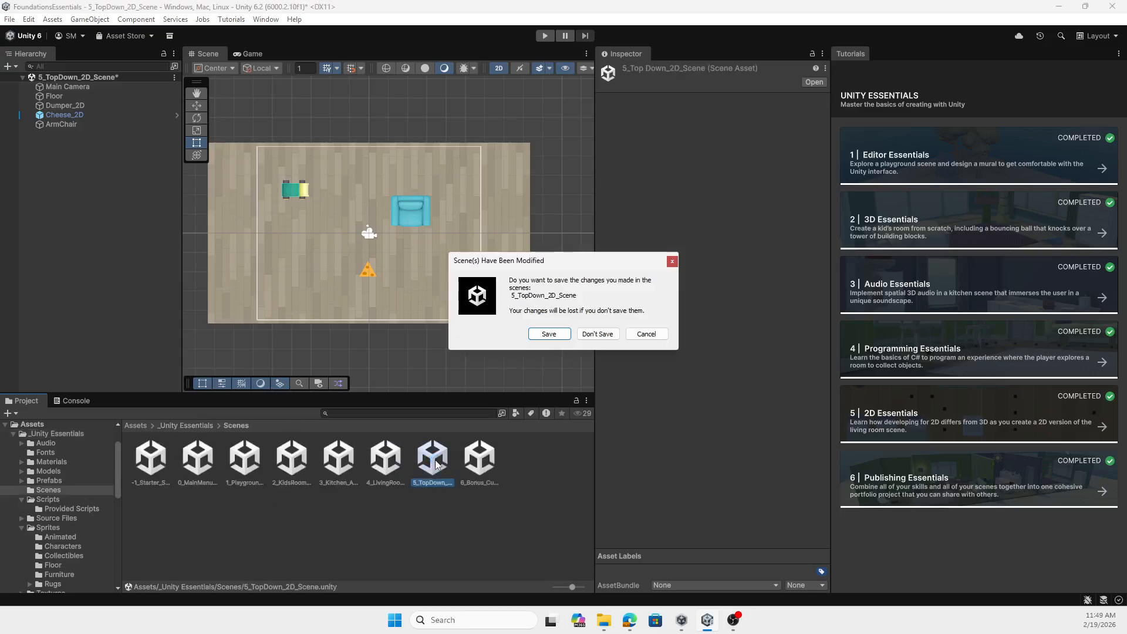
pyautogui.click(549, 334)
# - Delete the Dumper_2D, Cheese_2D and ArmChair objects from the scene, keeping only the camera and floor
pyautogui.scroll(5, 379, 281)
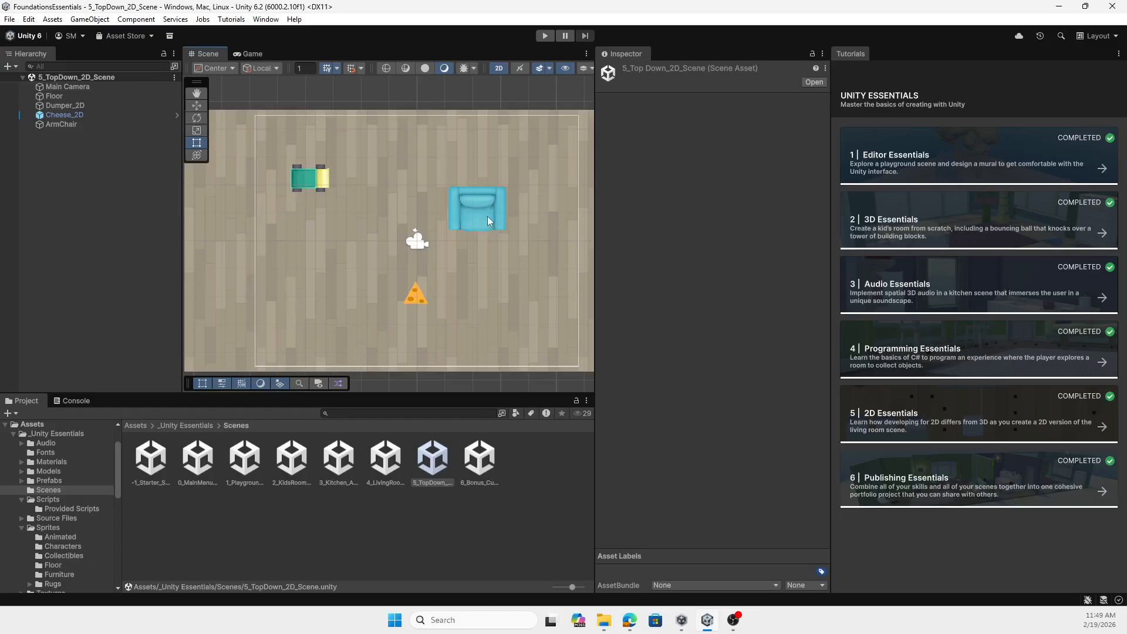
pyautogui.click(487, 216)
pyautogui.click(312, 175)
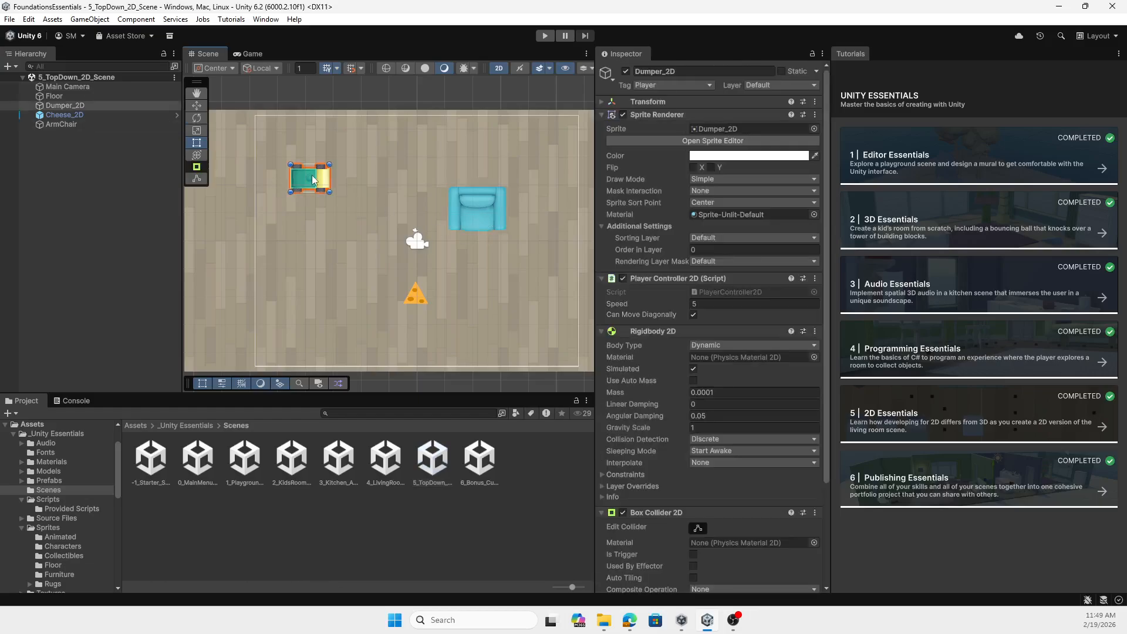
pyautogui.click(421, 290)
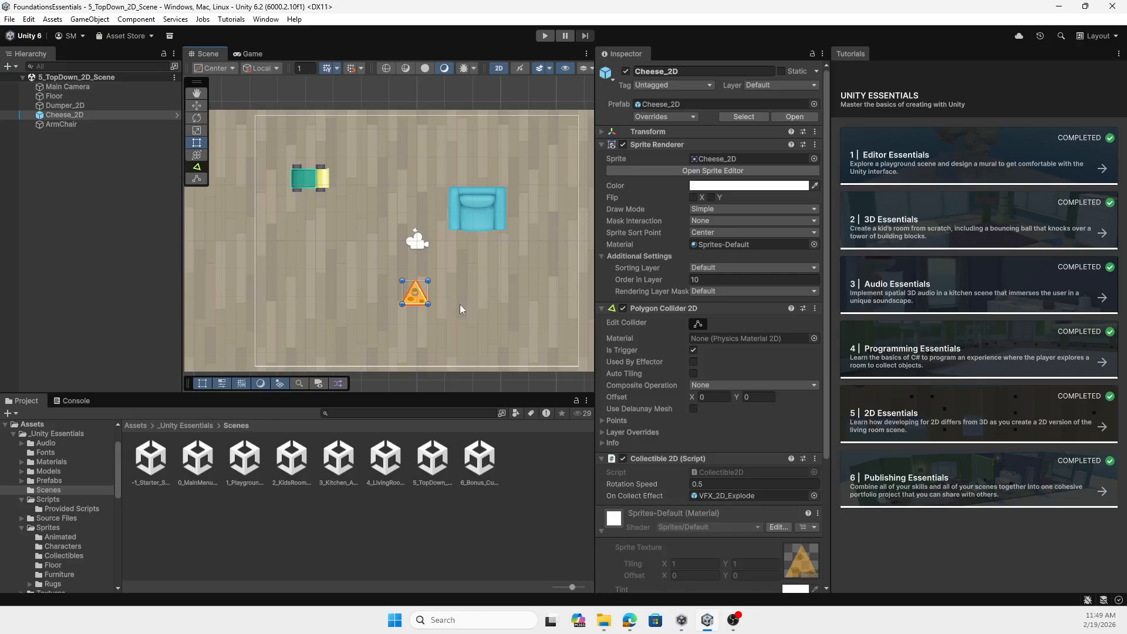
pyautogui.click(64, 107)
pyautogui.press('Delete')
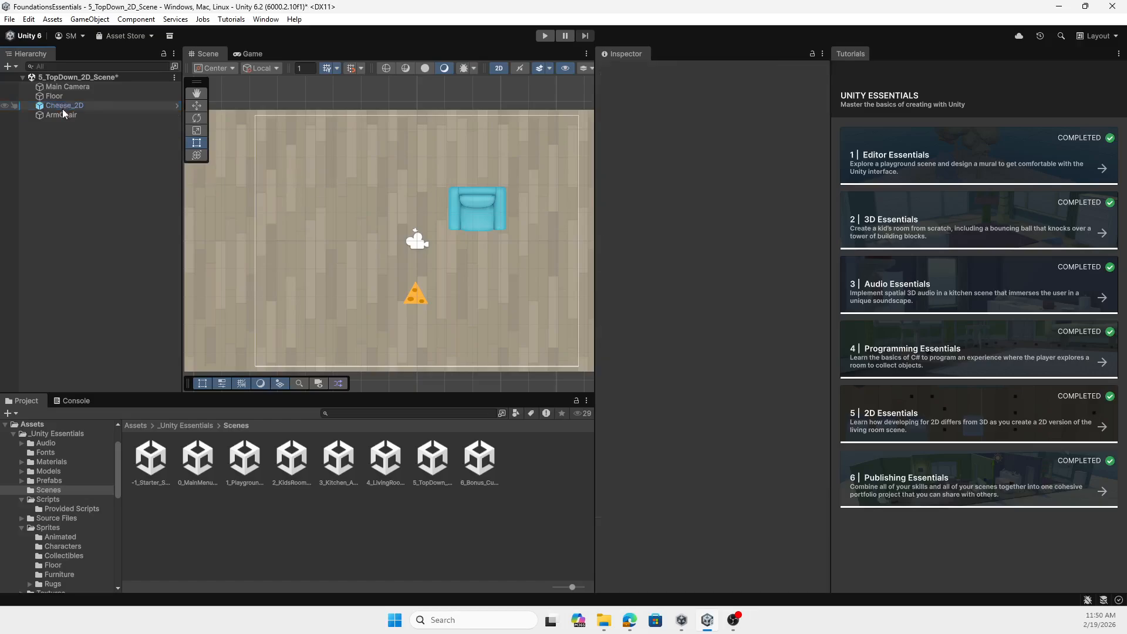
pyautogui.click(64, 106)
pyautogui.press('Delete')
pyautogui.click(68, 106)
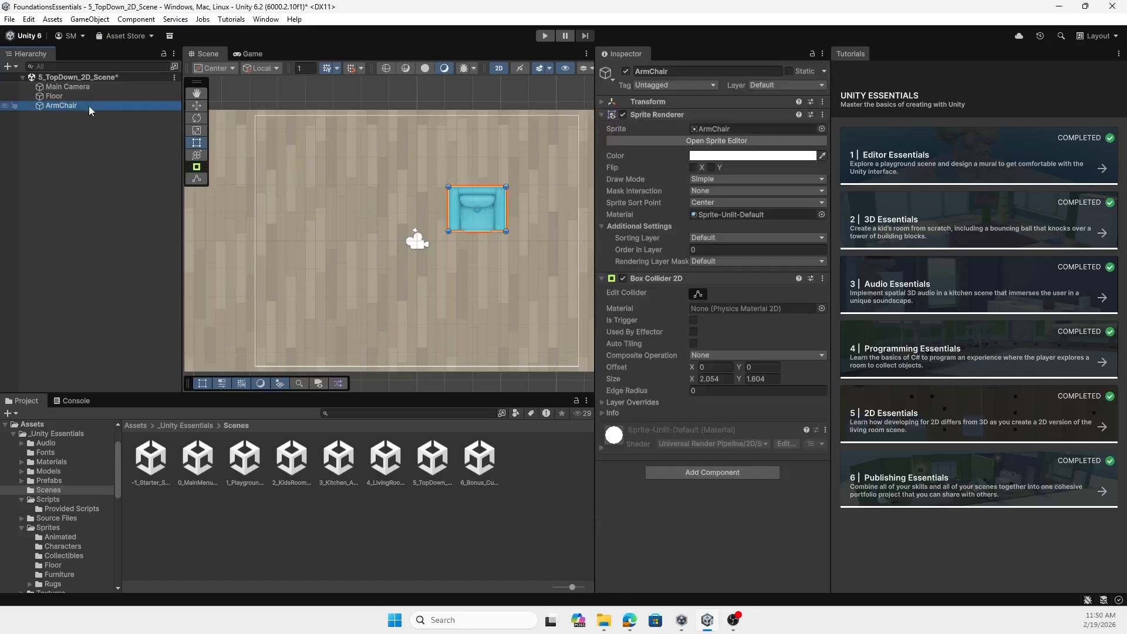
pyautogui.press('Delete')
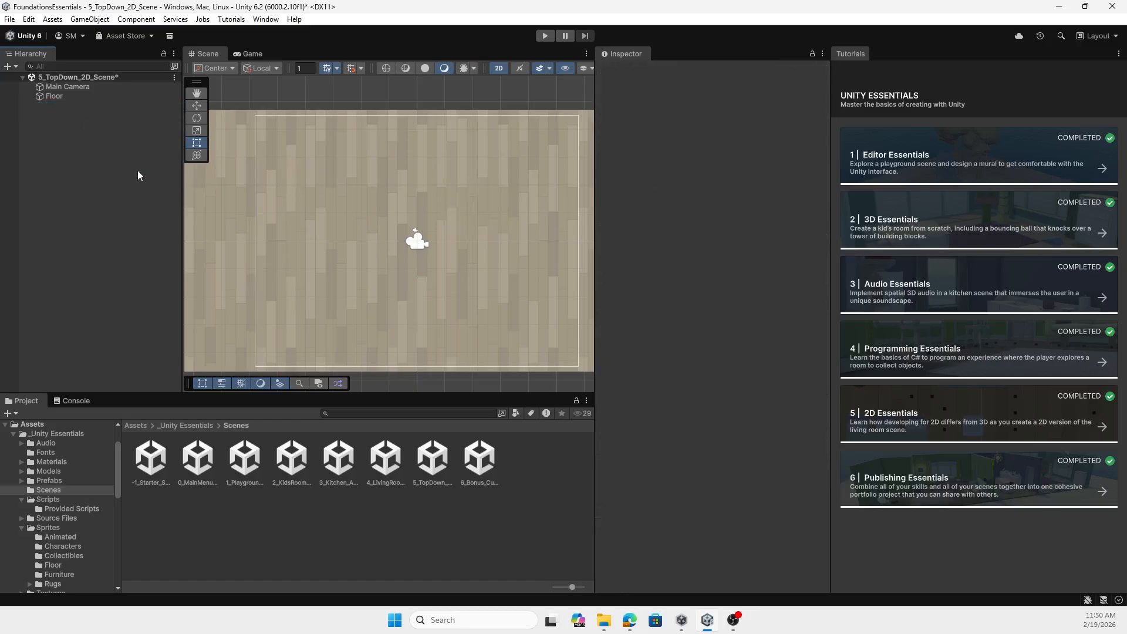
# - Place the UFO_2D sprite from Sprites > Characters on the left part of the floor and enlarge it slightly
pyautogui.click(203, 427)
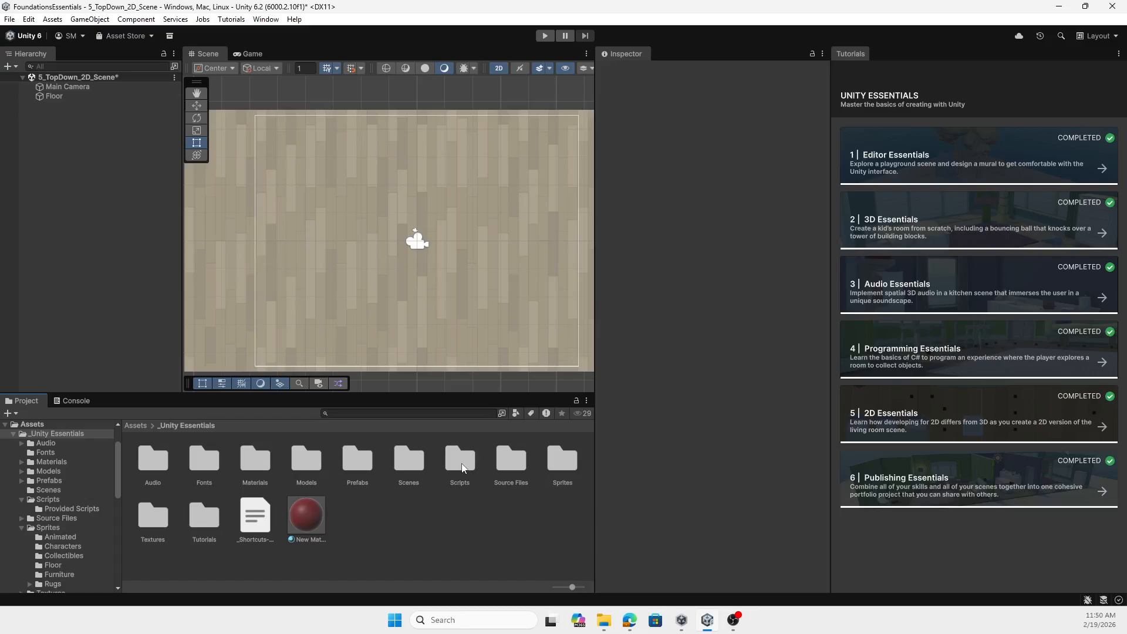
pyautogui.doubleClick(562, 464)
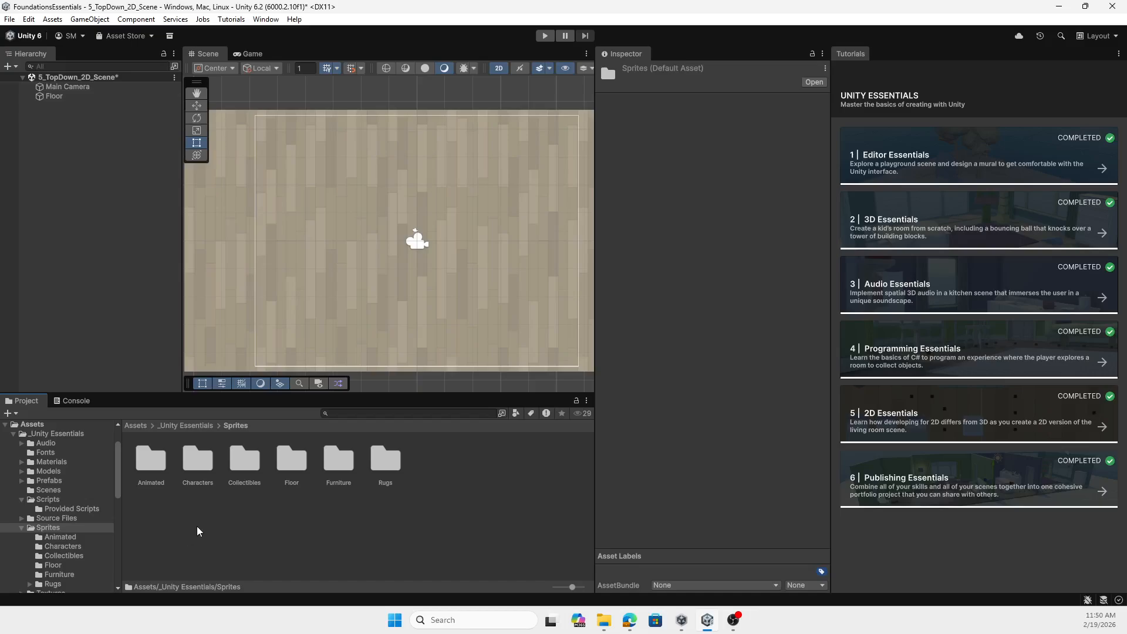
pyautogui.doubleClick(197, 461)
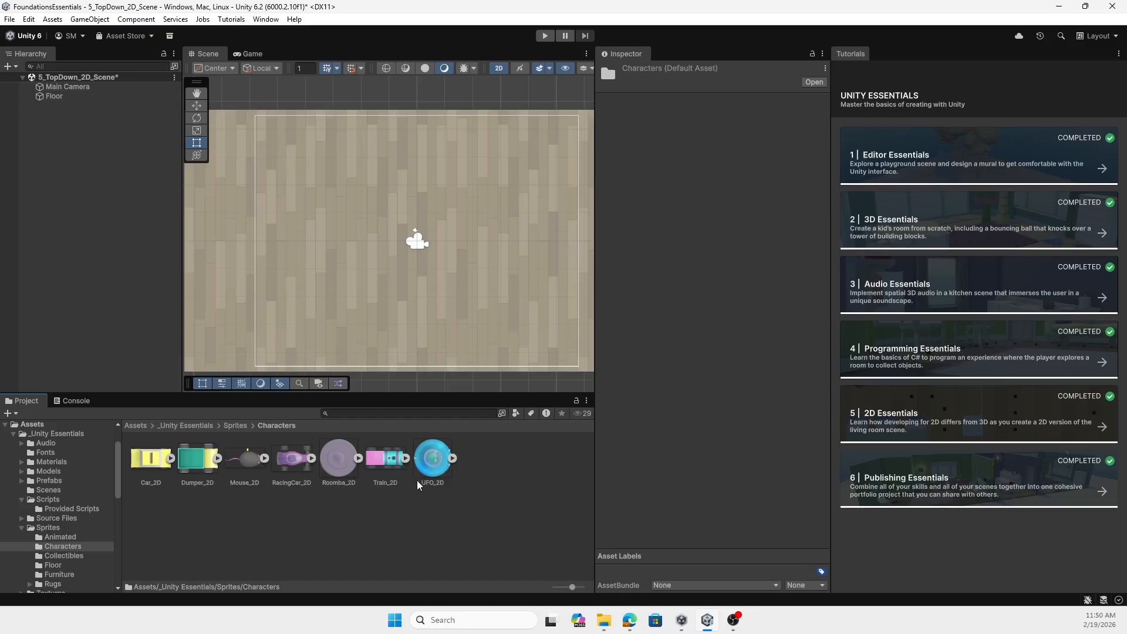
pyautogui.moveTo(433, 464); pyautogui.dragTo(317, 216)
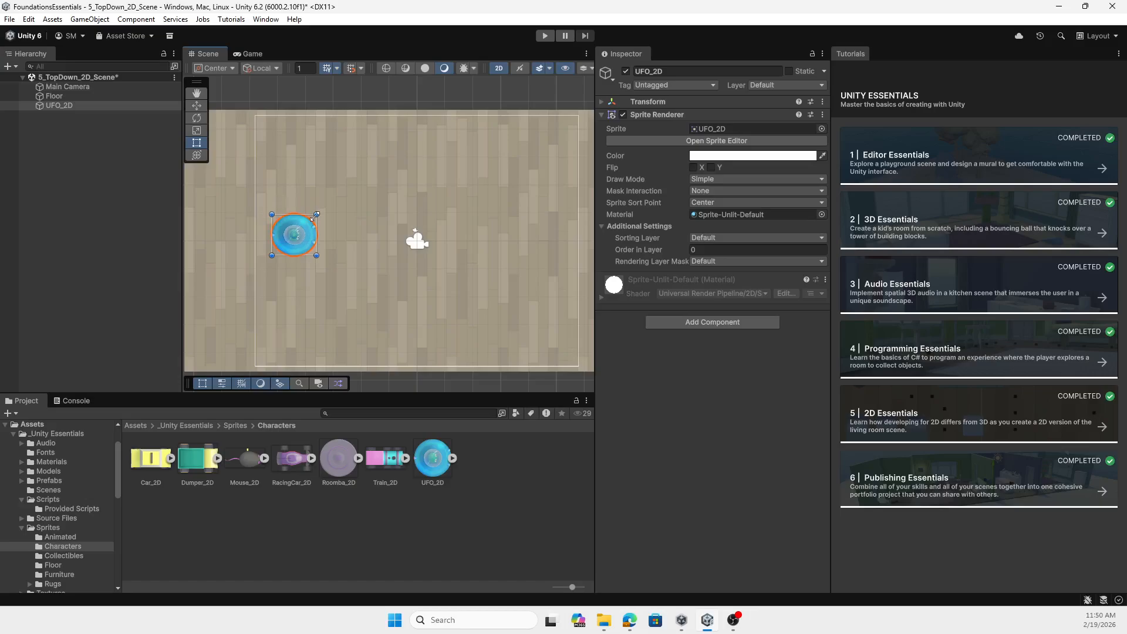
pyautogui.moveTo(316, 255); pyautogui.dragTo(330, 269)
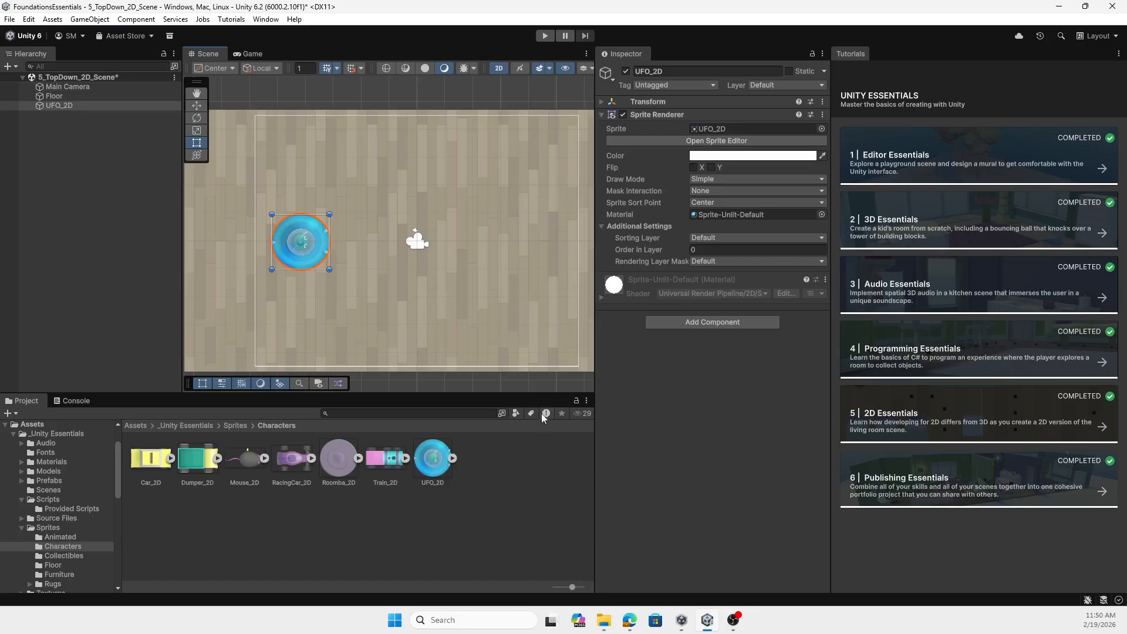
# - Add a Rigidbody 2D component to the UFO and briefly play-test the scene
pyautogui.click(717, 326)
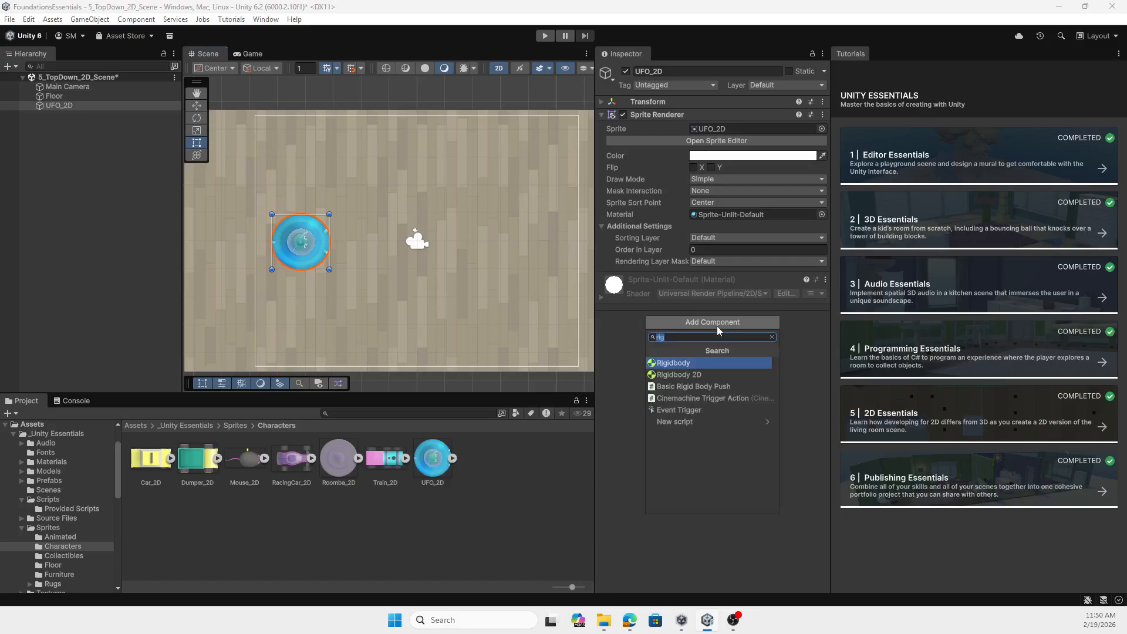
pyautogui.click(674, 375)
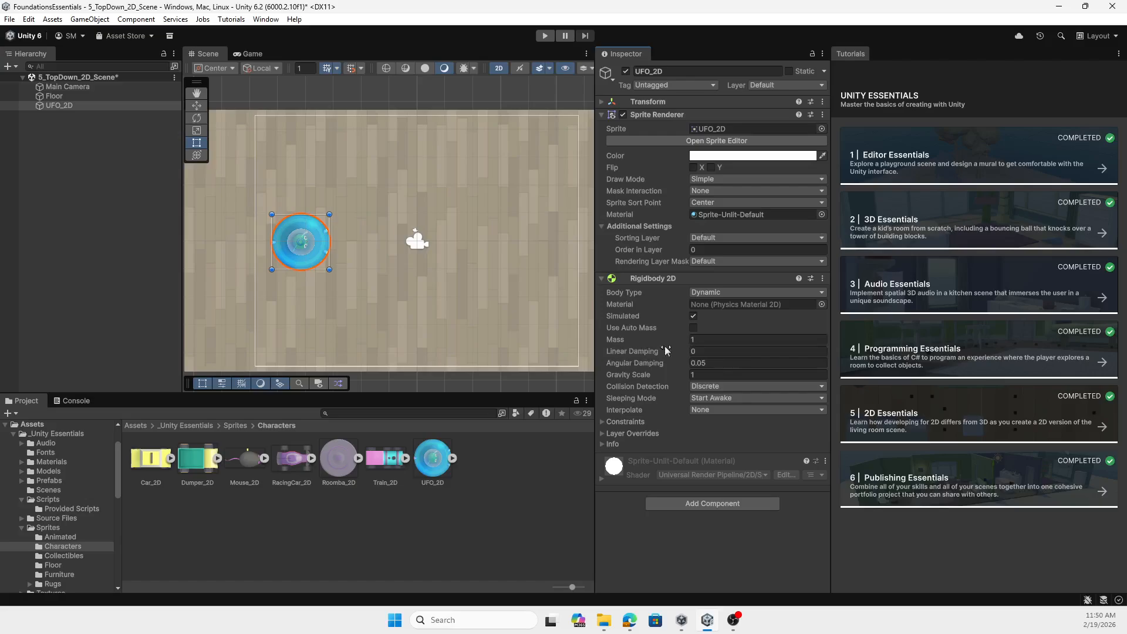
pyautogui.click(545, 36)
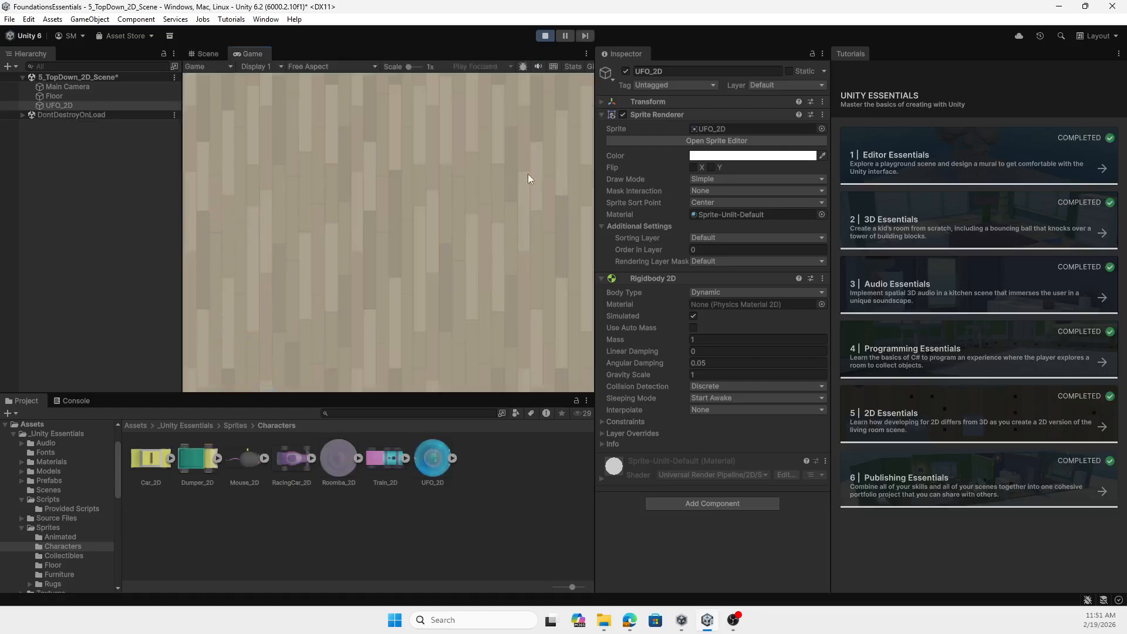
pyautogui.click(544, 35)
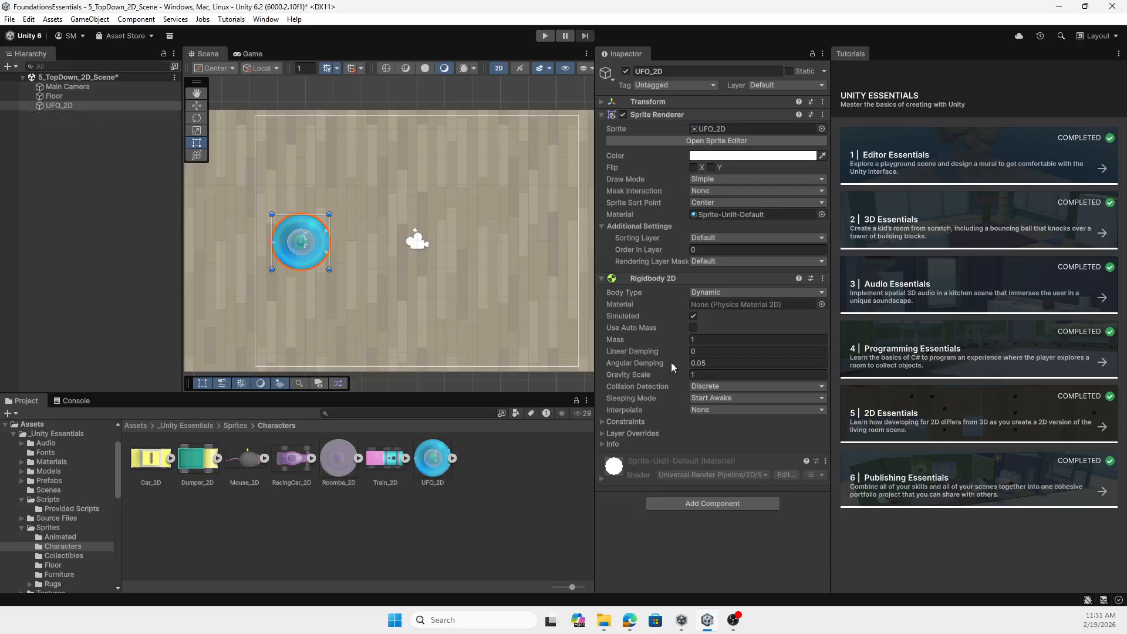
# - Set the mass of the UFO's Rigidbody 2D to 0.0001
pyautogui.click(712, 341)
pyautogui.write('0')
pyautogui.write('.0001')
pyautogui.press('Return')
# - Attach the PlayerController2D script from the Provided Scripts folder to the UFO
pyautogui.click(236, 426)
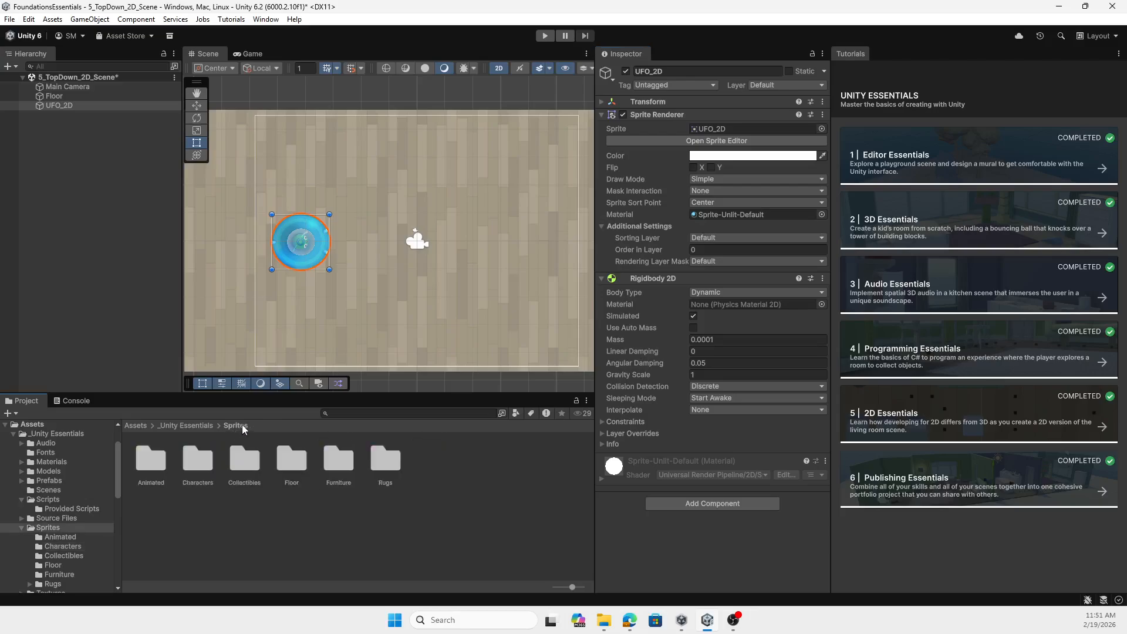
pyautogui.click(203, 426)
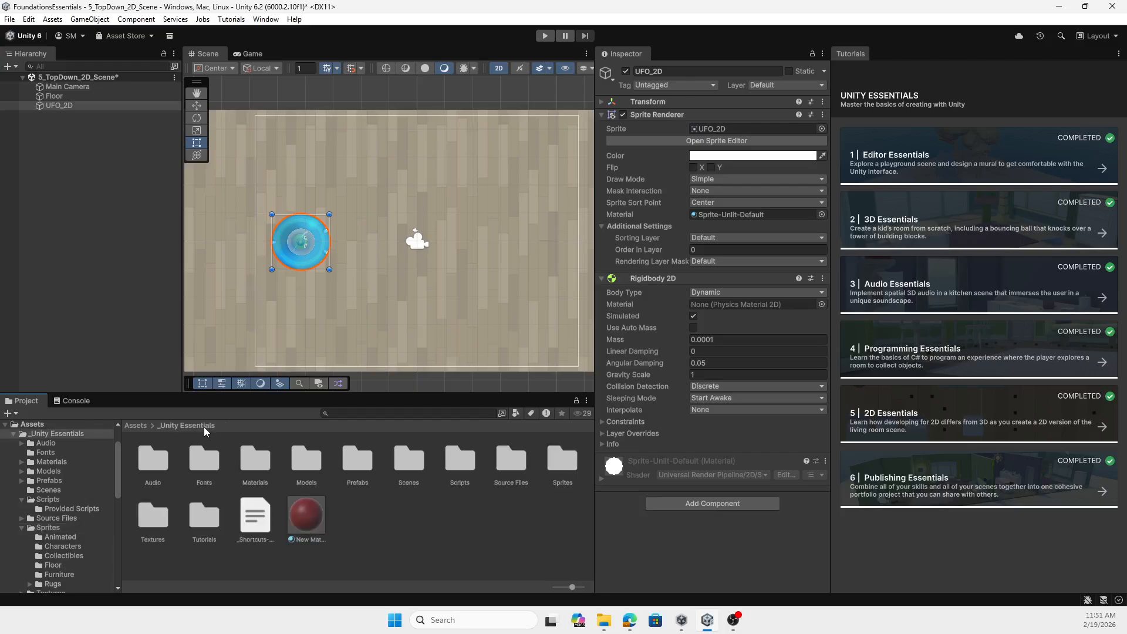
pyautogui.doubleClick(467, 464)
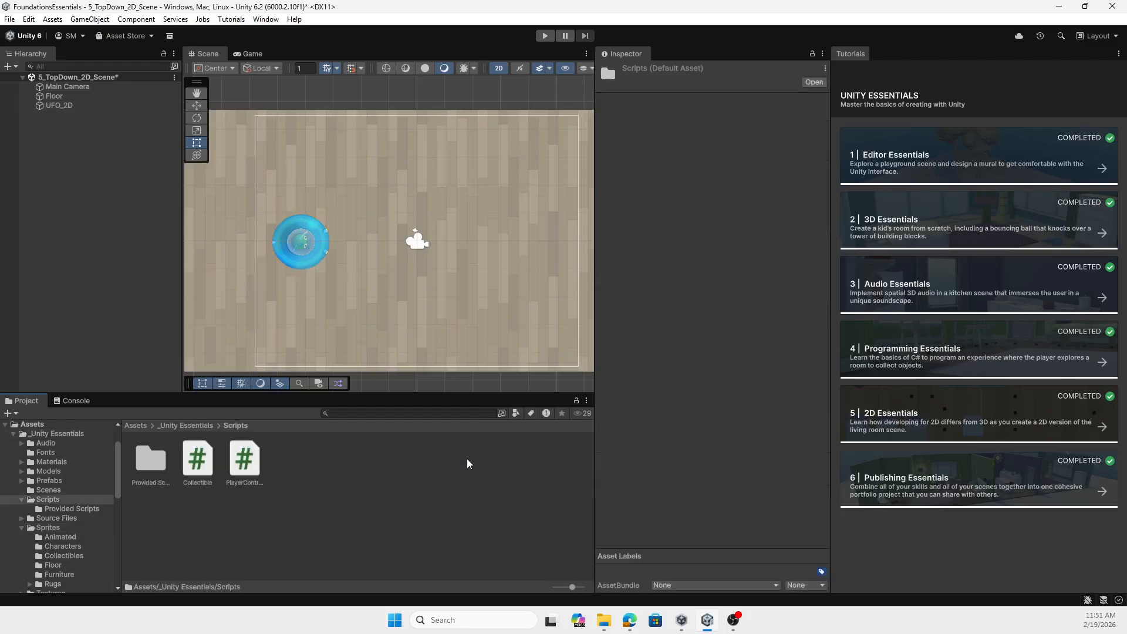
pyautogui.doubleClick(146, 456)
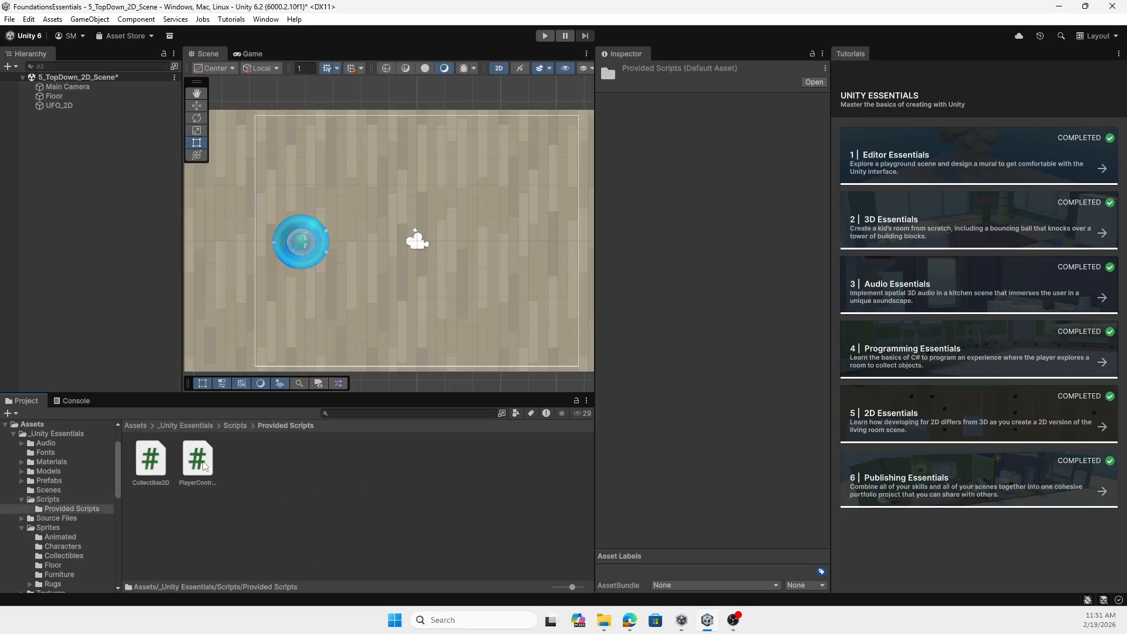
pyautogui.click(300, 248)
pyautogui.moveTo(197, 464); pyautogui.dragTo(661, 269)
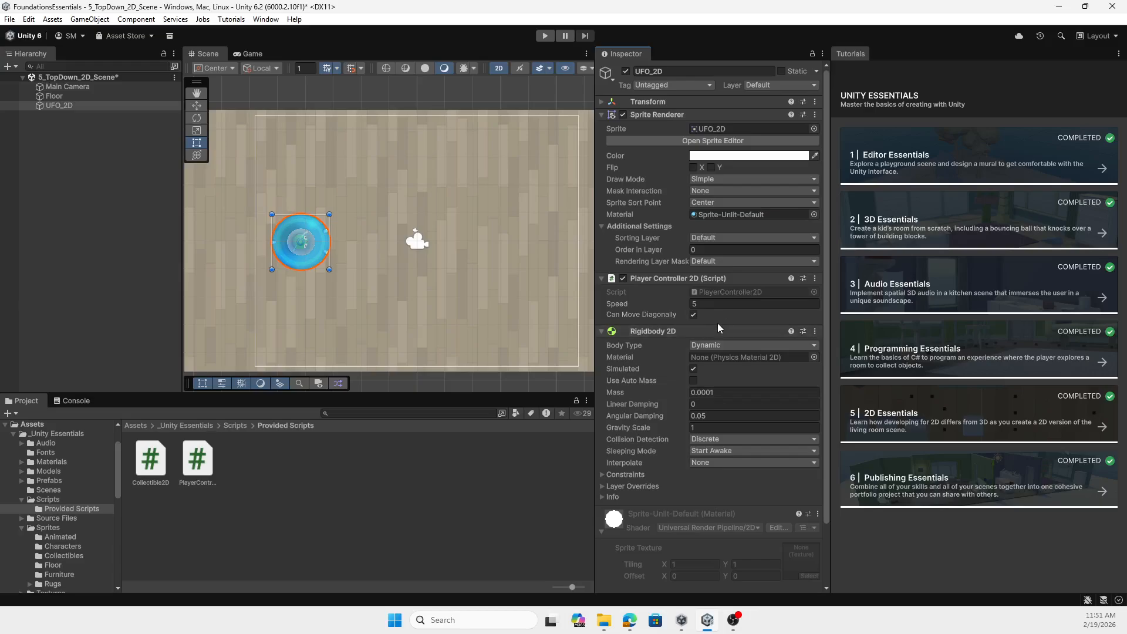
# - Play-test the scene by steering the UFO right, up, left and down several times, and end play mode
pyautogui.scroll(-3, 718, 323)
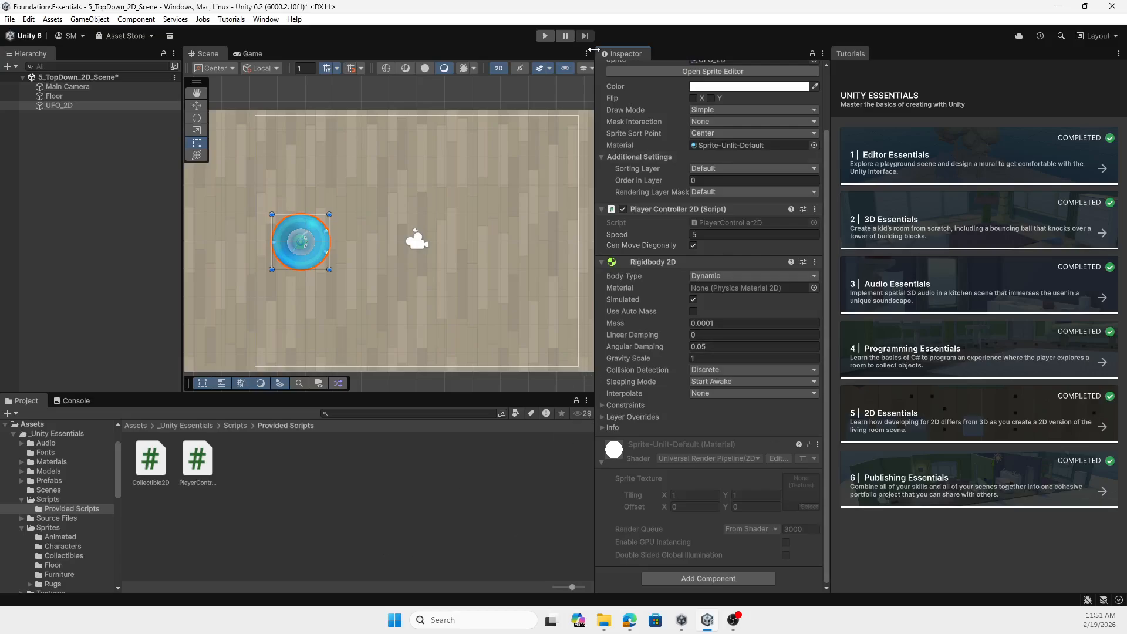
pyautogui.click(546, 36)
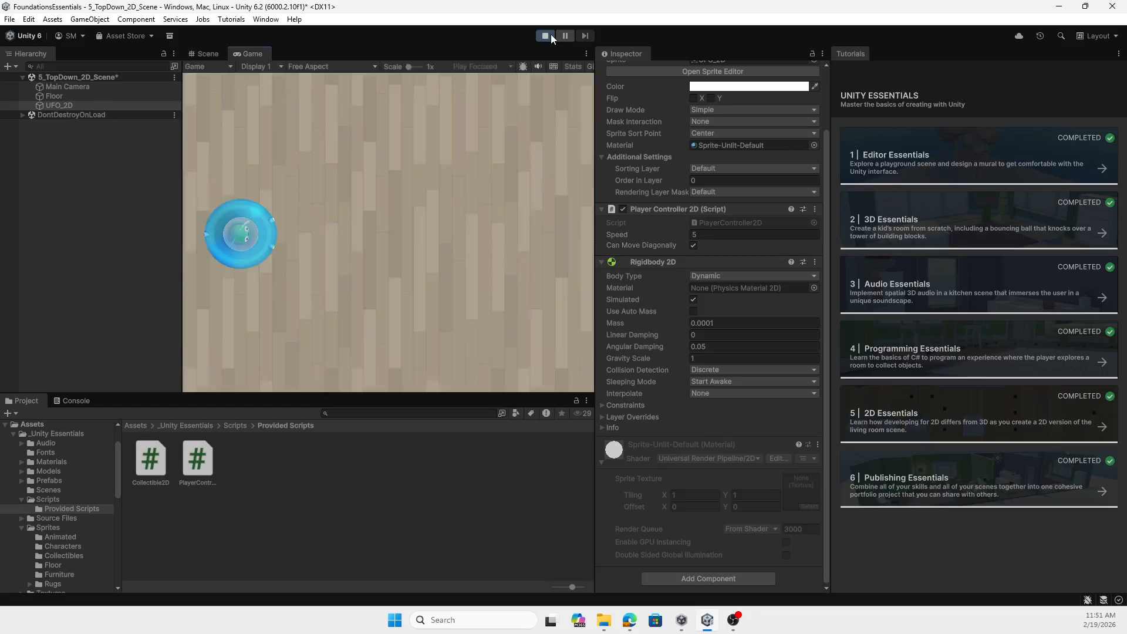
pyautogui.press('Right')
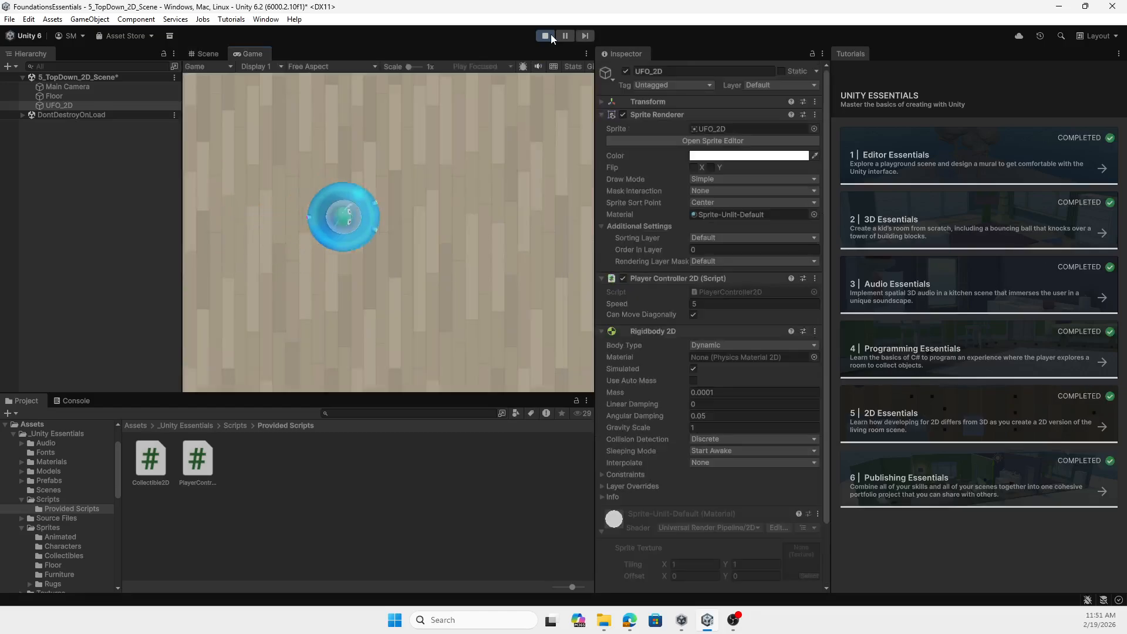
pyautogui.press('Up')
pyautogui.press('Left')
pyautogui.press('Down')
pyautogui.press('Right')
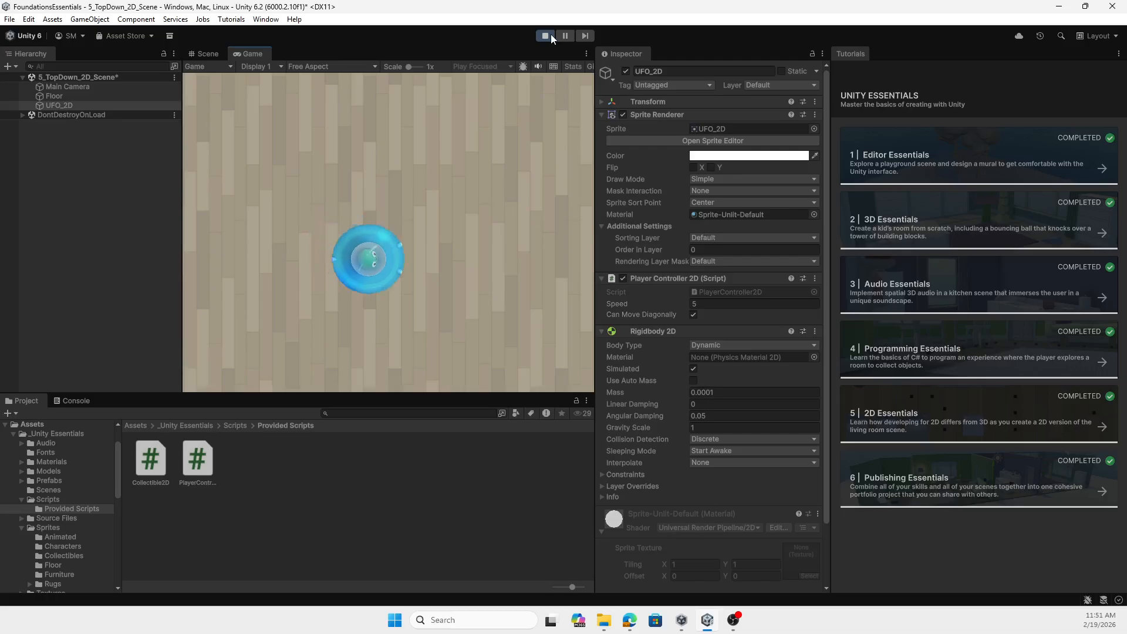
pyautogui.press('Up')
pyautogui.press('Left')
pyautogui.press('Down')
pyautogui.press('Right')
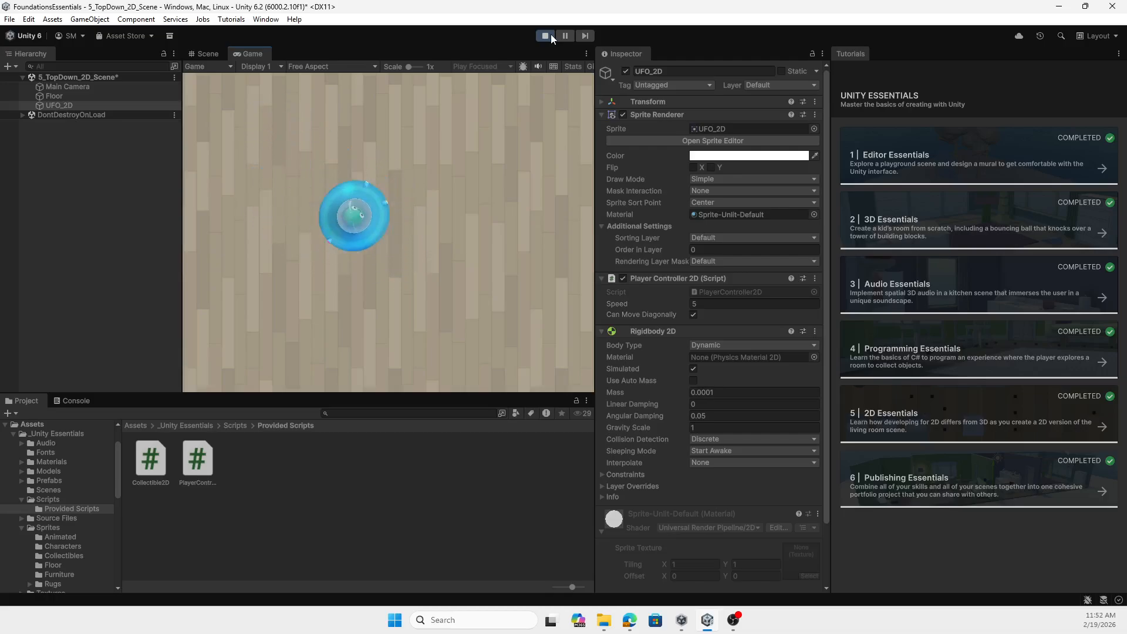
pyautogui.press('Up')
pyautogui.press('Left')
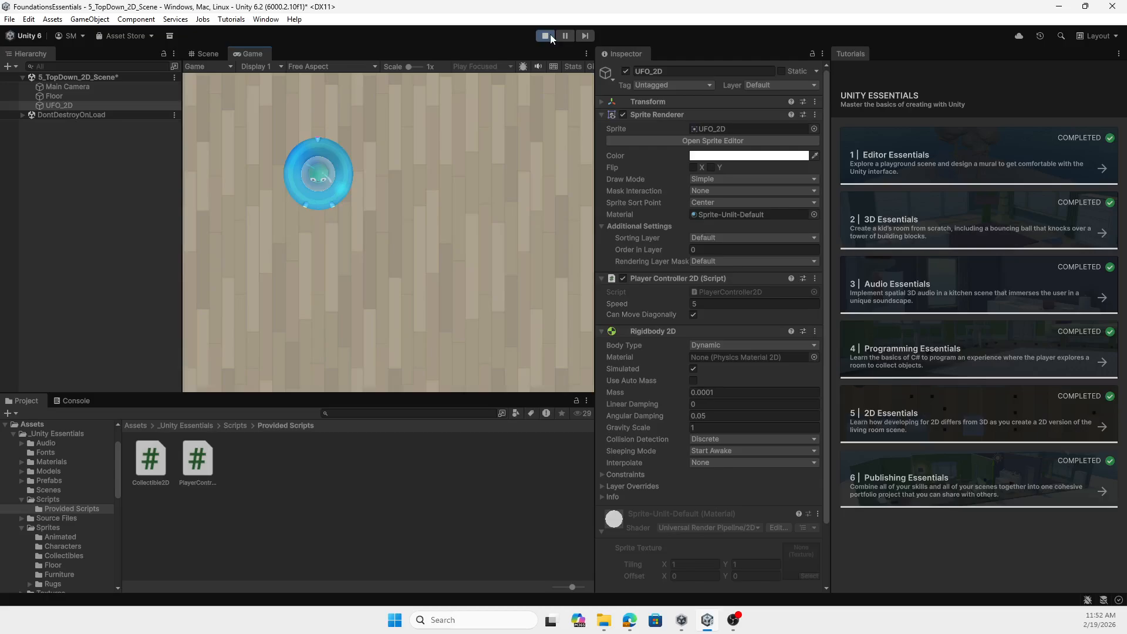
pyautogui.click(549, 34)
# - Open the Furniture sprites folder and place the Chair_DiningBlue sprite near the floor's upper-left corner
pyautogui.scroll(-3, 734, 392)
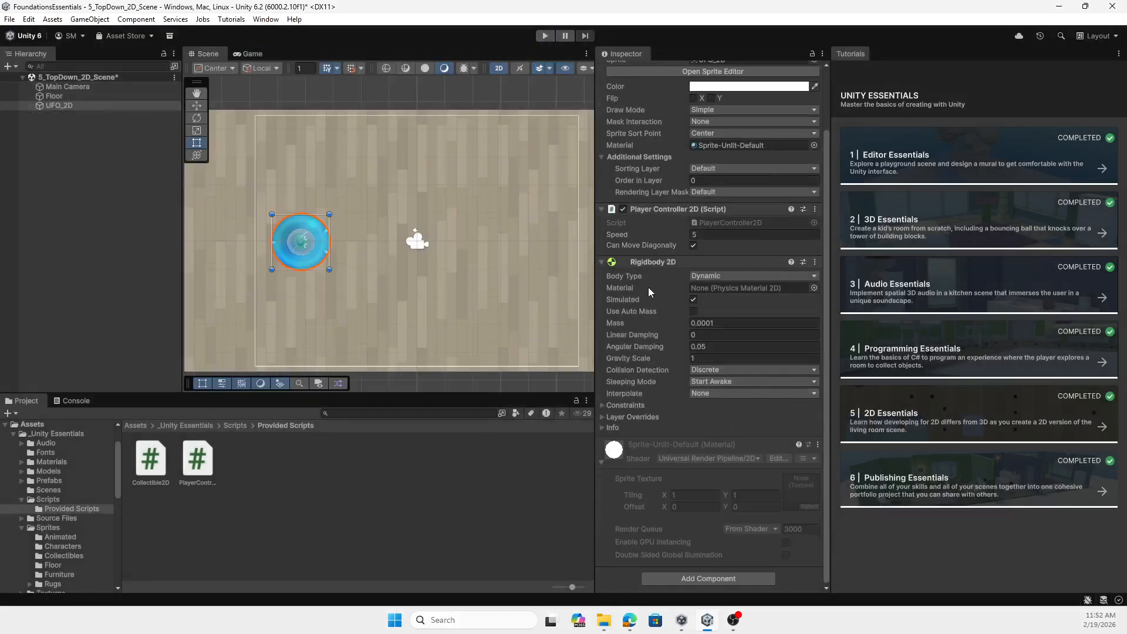
pyautogui.click(236, 425)
pyautogui.click(200, 425)
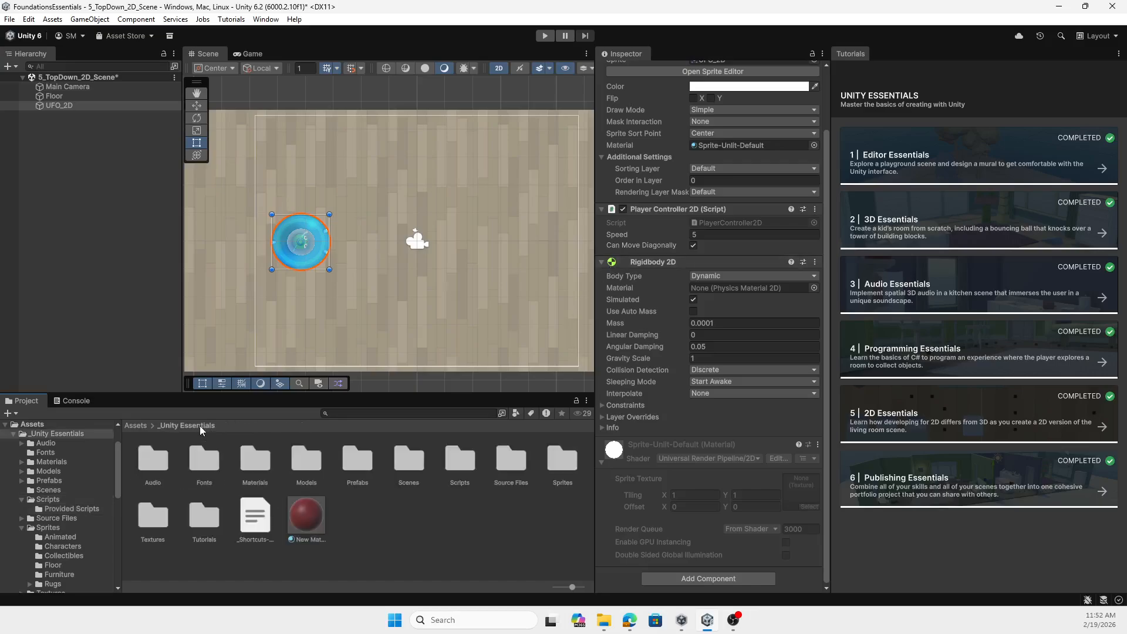
pyautogui.doubleClick(562, 464)
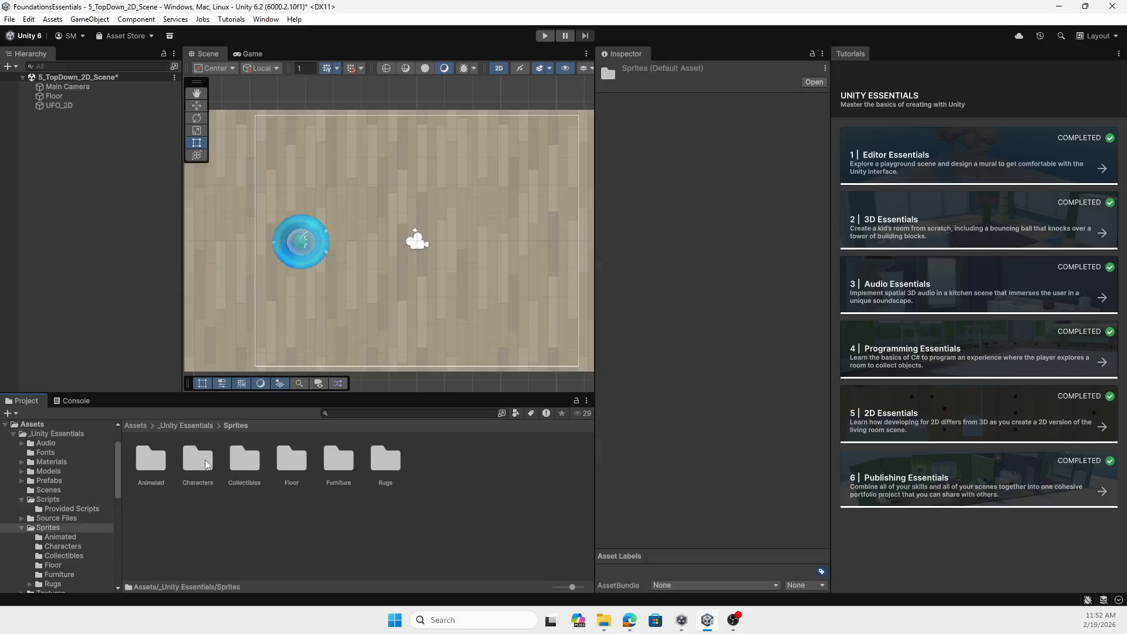
pyautogui.doubleClick(339, 461)
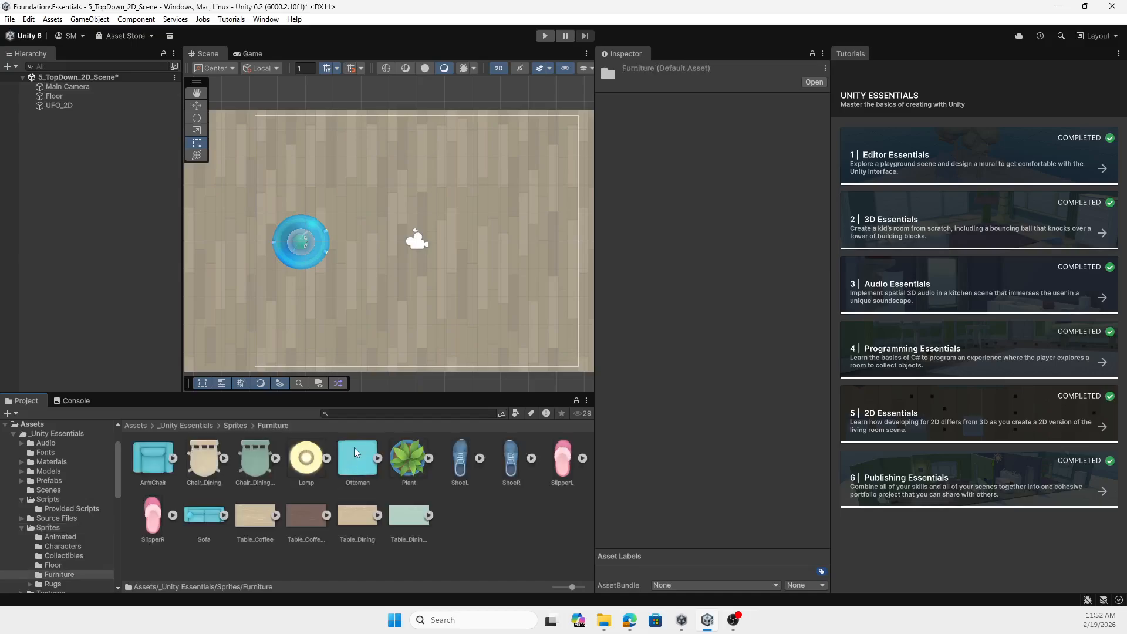
pyautogui.moveTo(258, 462); pyautogui.dragTo(281, 152)
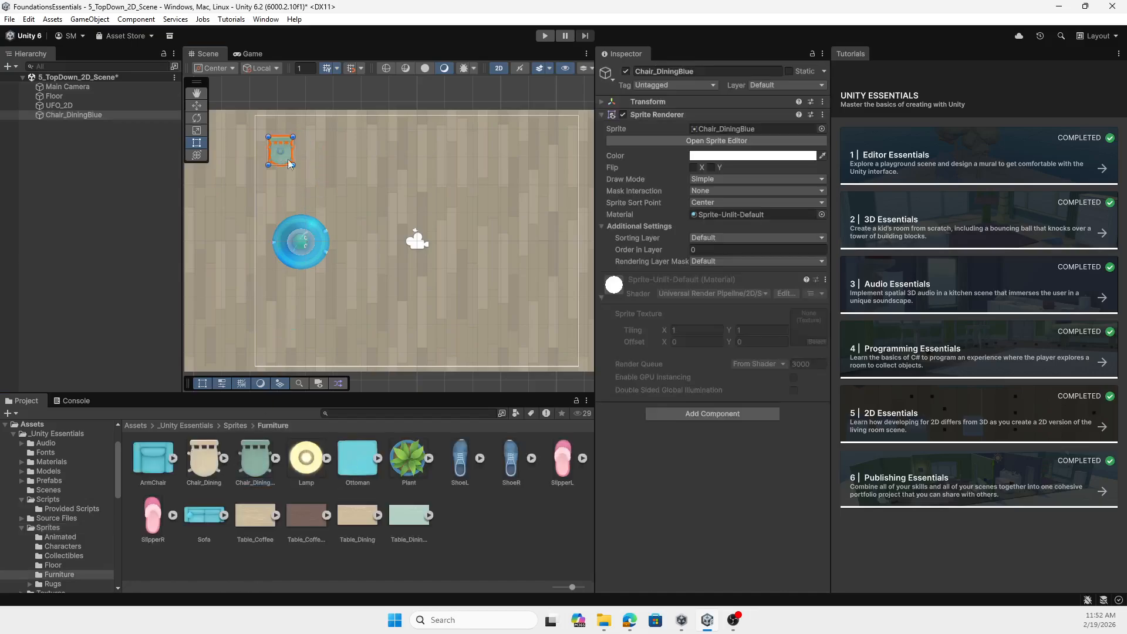
# - Place the SlipperR sprite at the floor's lower middle, Plant at the upper right, ArmChair at the right edge and Ottoman at the lower right
pyautogui.moveTo(153, 515); pyautogui.dragTo(409, 322)
pyautogui.moveTo(407, 464); pyautogui.dragTo(461, 156)
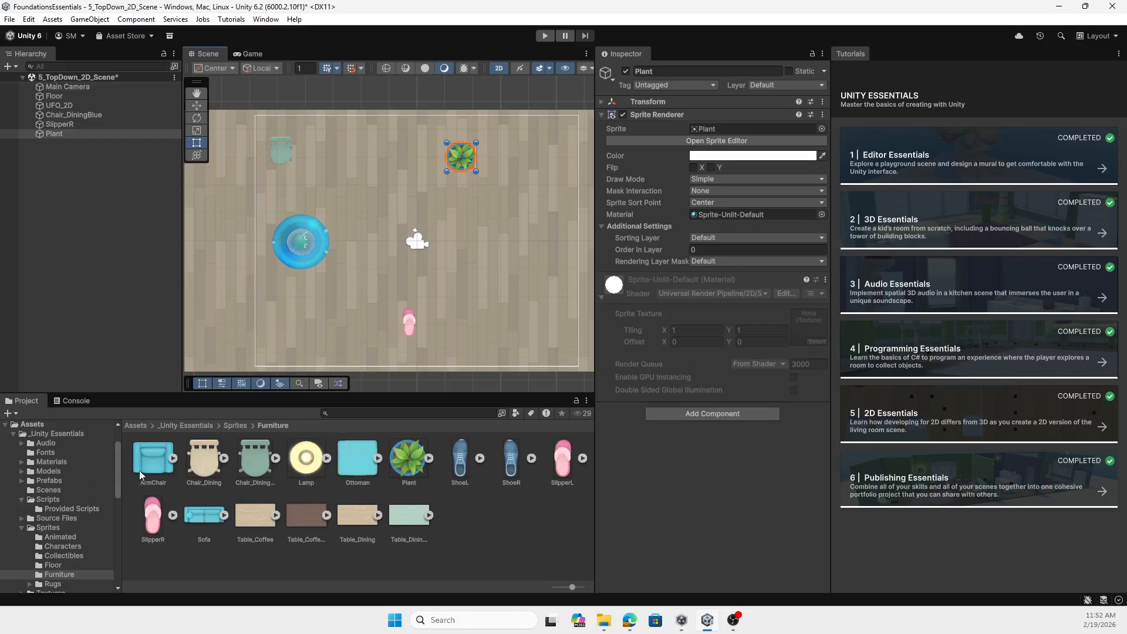
pyautogui.moveTo(146, 470); pyautogui.dragTo(536, 227)
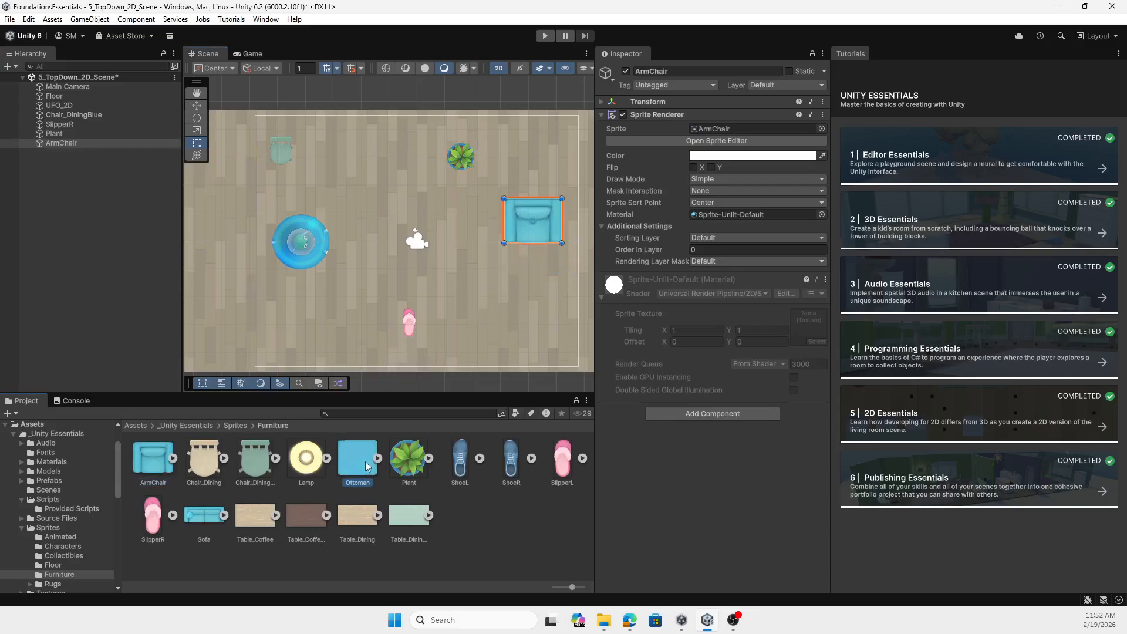
pyautogui.moveTo(366, 462); pyautogui.dragTo(502, 318)
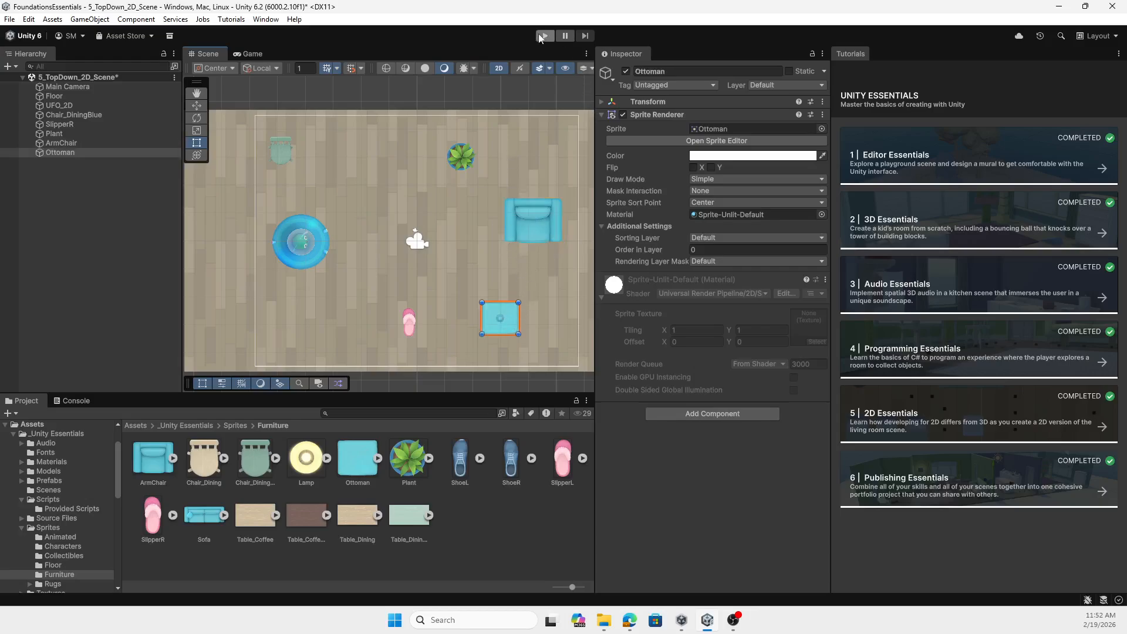
# - Play-test the scene by steering the UFO in all directions over the chair, plant, armchair and ottoman, and end play mode
pyautogui.click(544, 37)
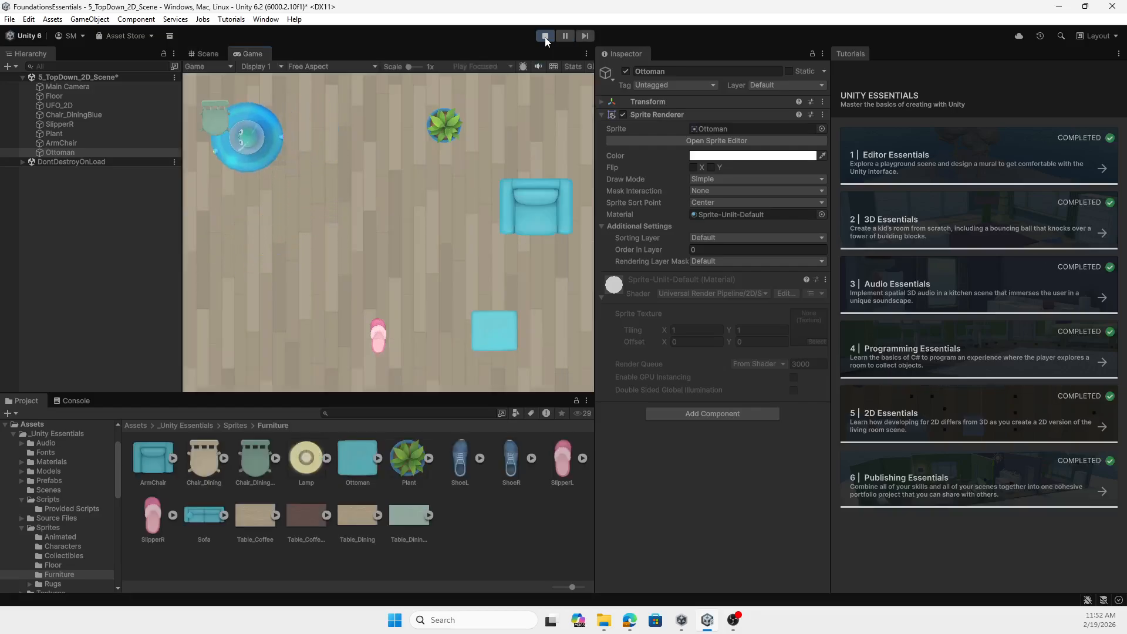
pyautogui.press('Up')
pyautogui.press('Right')
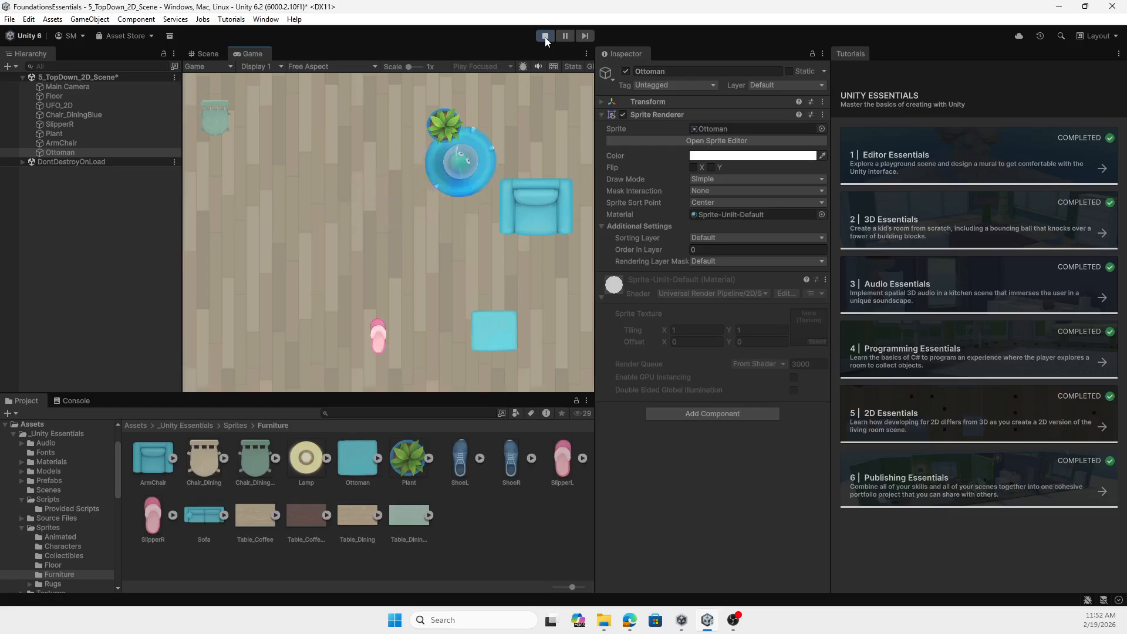
pyautogui.press('Down')
pyautogui.press('Left')
pyautogui.press('Down')
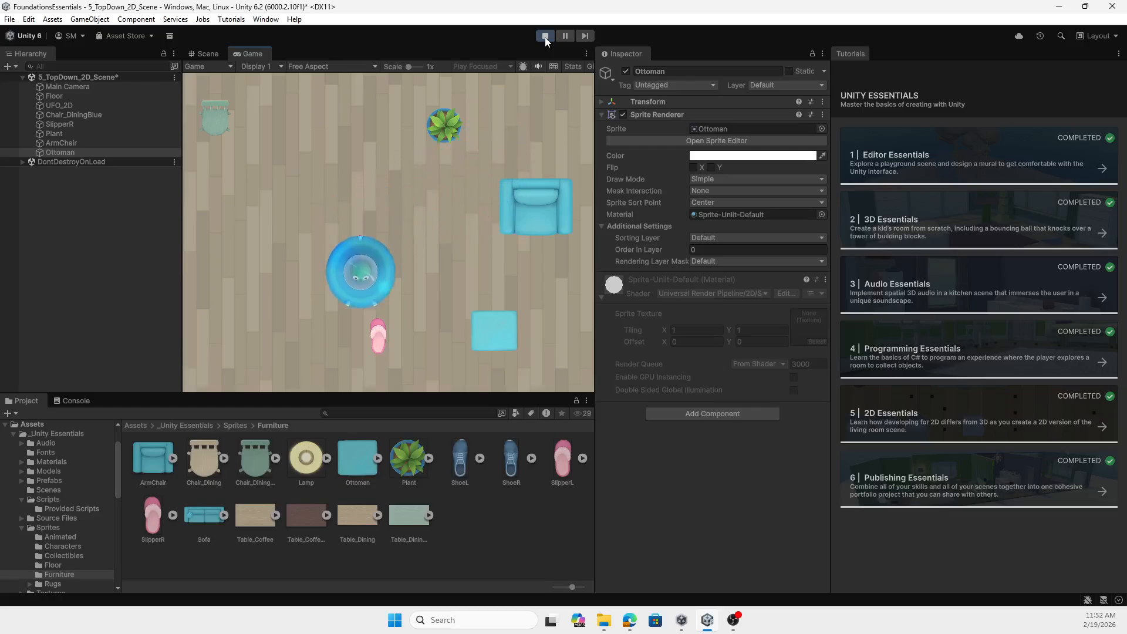
pyautogui.press('Right')
pyautogui.press('Up')
pyautogui.press('Up')
pyautogui.press('Left')
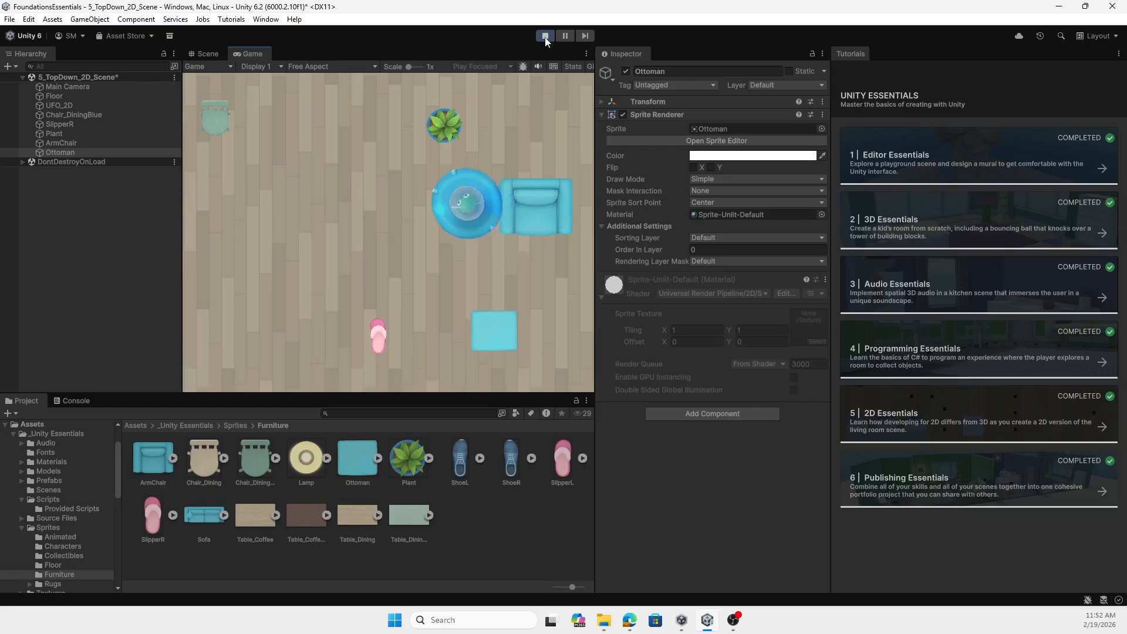
pyautogui.press('Right')
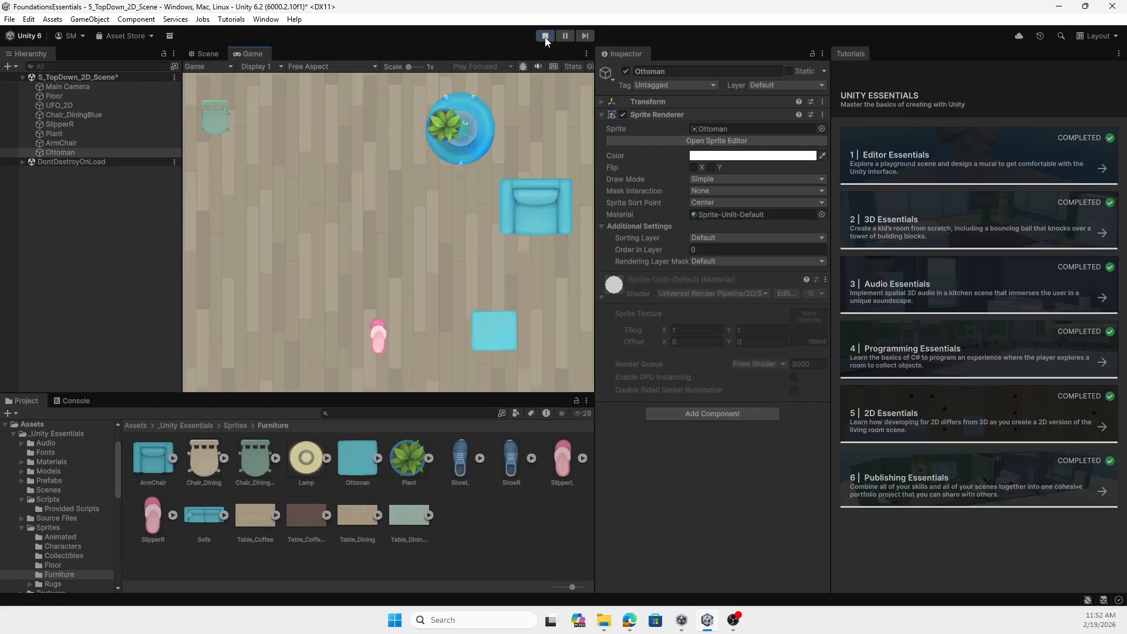
pyautogui.press('Down')
pyautogui.press('Left')
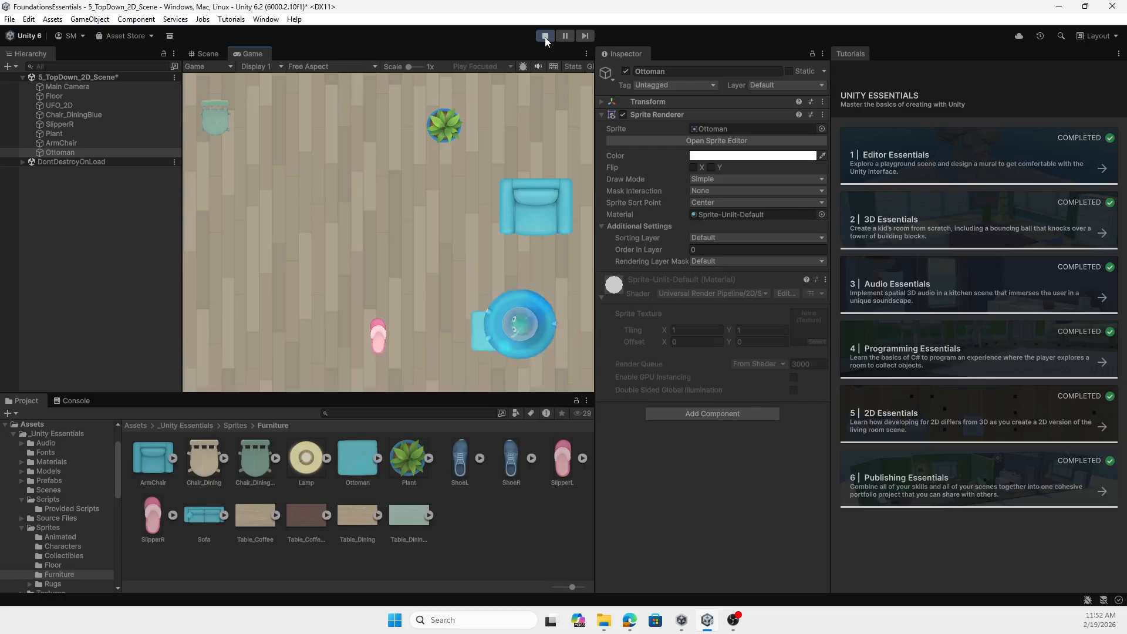
pyautogui.press('Up')
pyautogui.press('Up')
pyautogui.press('Right')
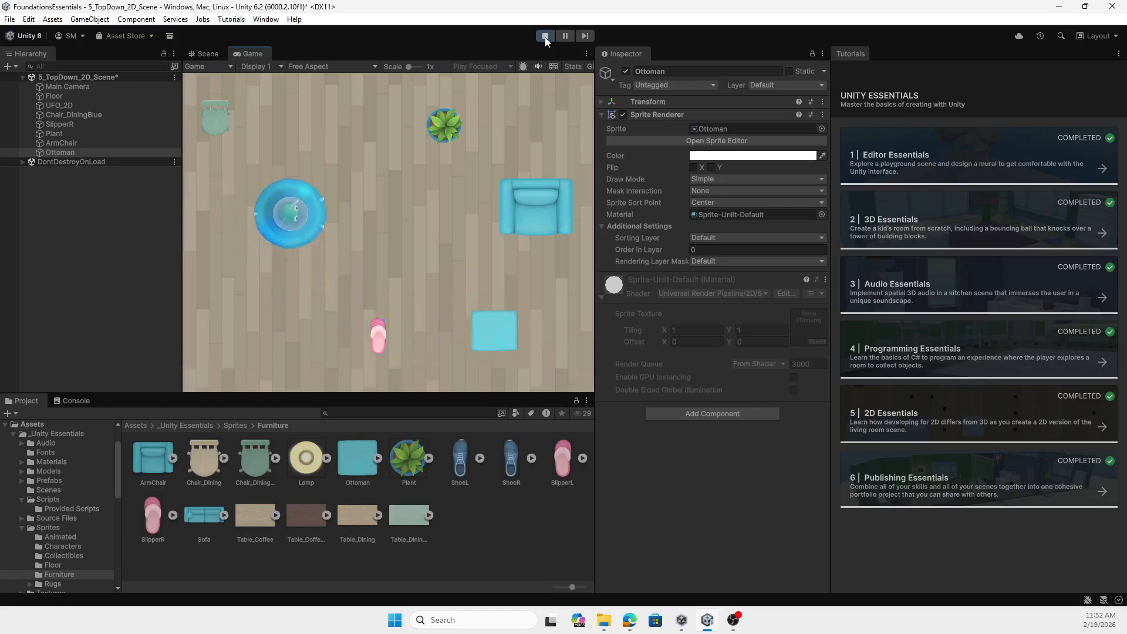
pyautogui.press('Right')
pyautogui.press('Down')
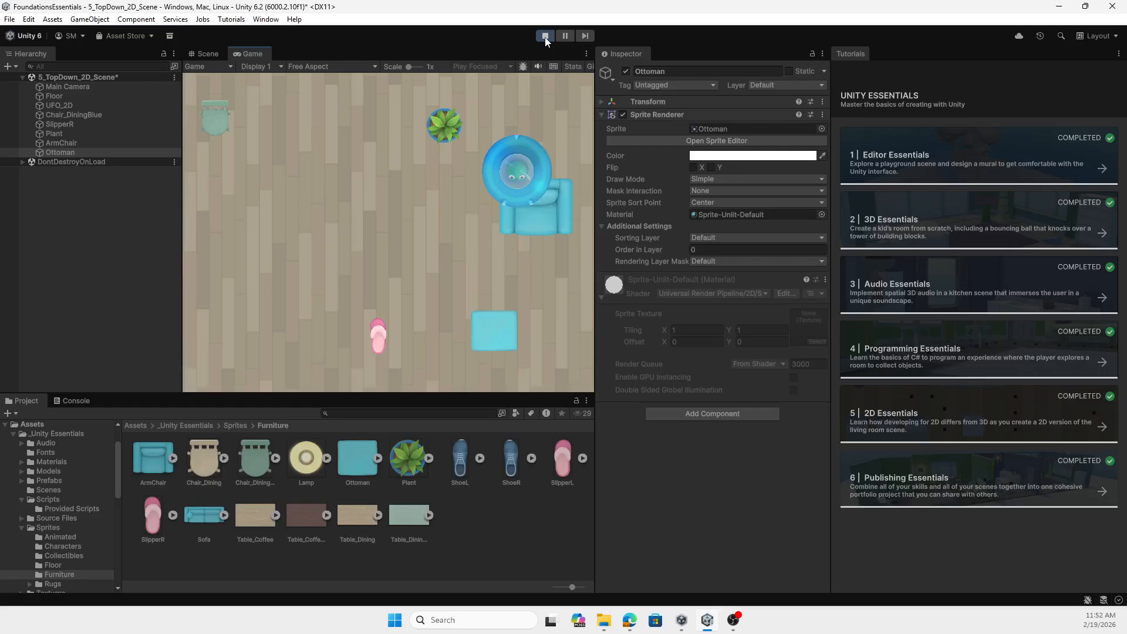
pyautogui.press('Left')
pyautogui.click(546, 36)
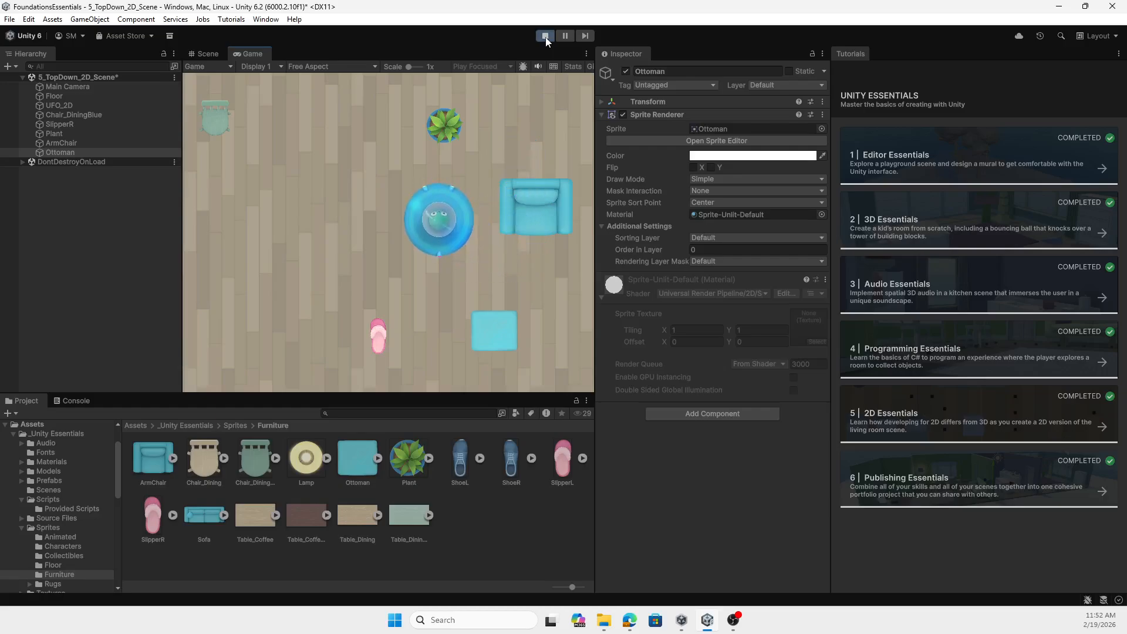
# - Add a Box Collider 2D component to the UFO
pyautogui.click(313, 251)
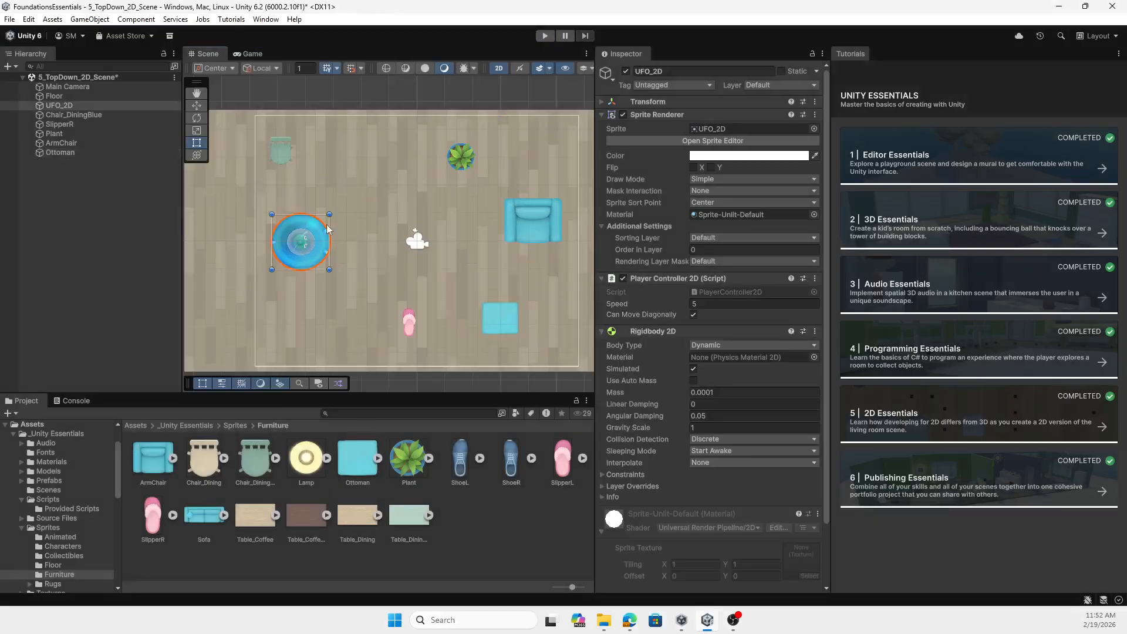
pyautogui.scroll(-3, 728, 429)
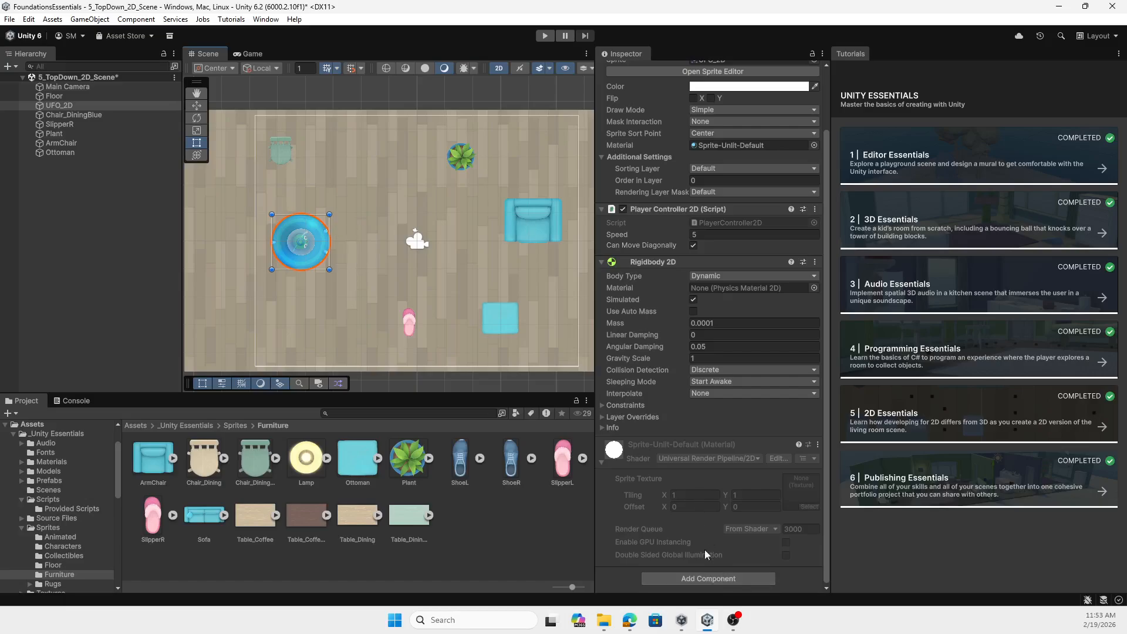
pyautogui.click(710, 579)
pyautogui.write('rig')
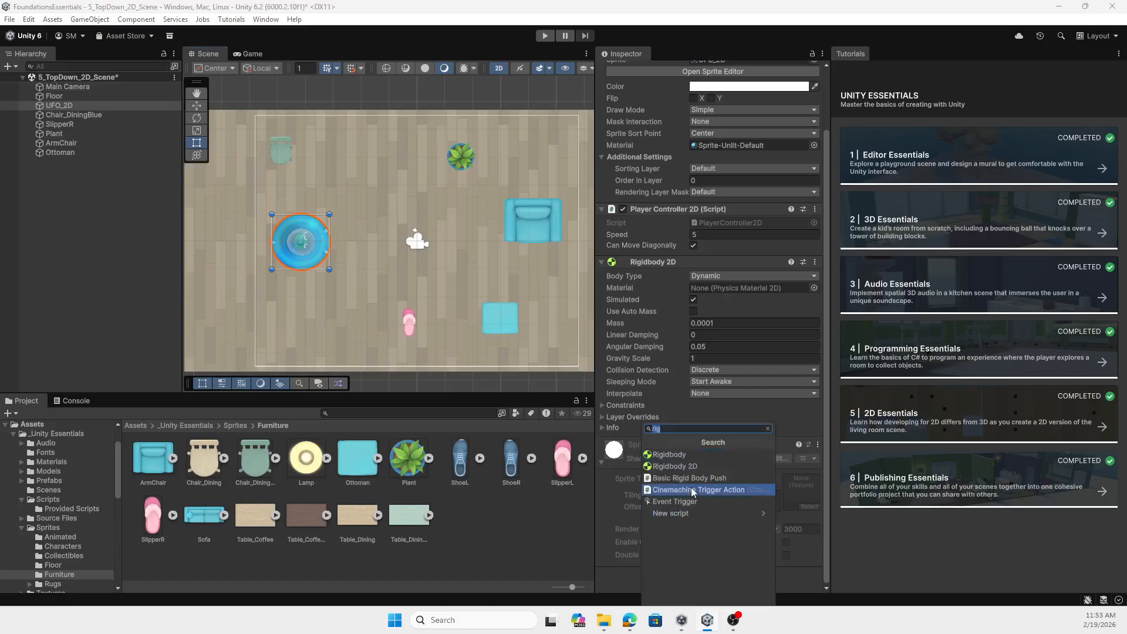
pyautogui.write('coll')
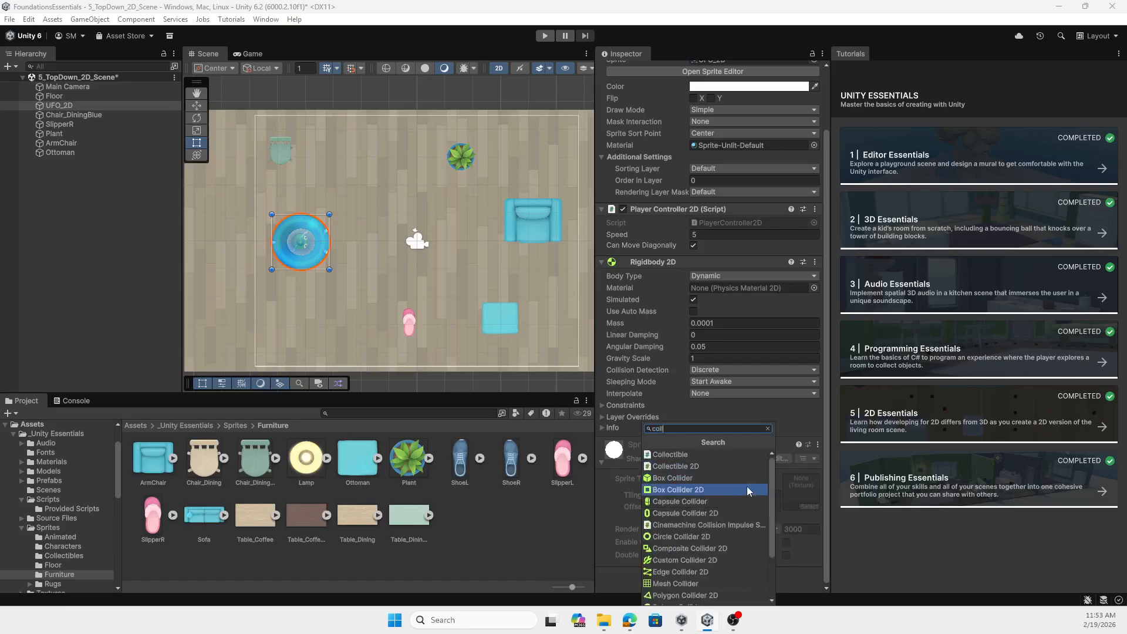
pyautogui.click(702, 489)
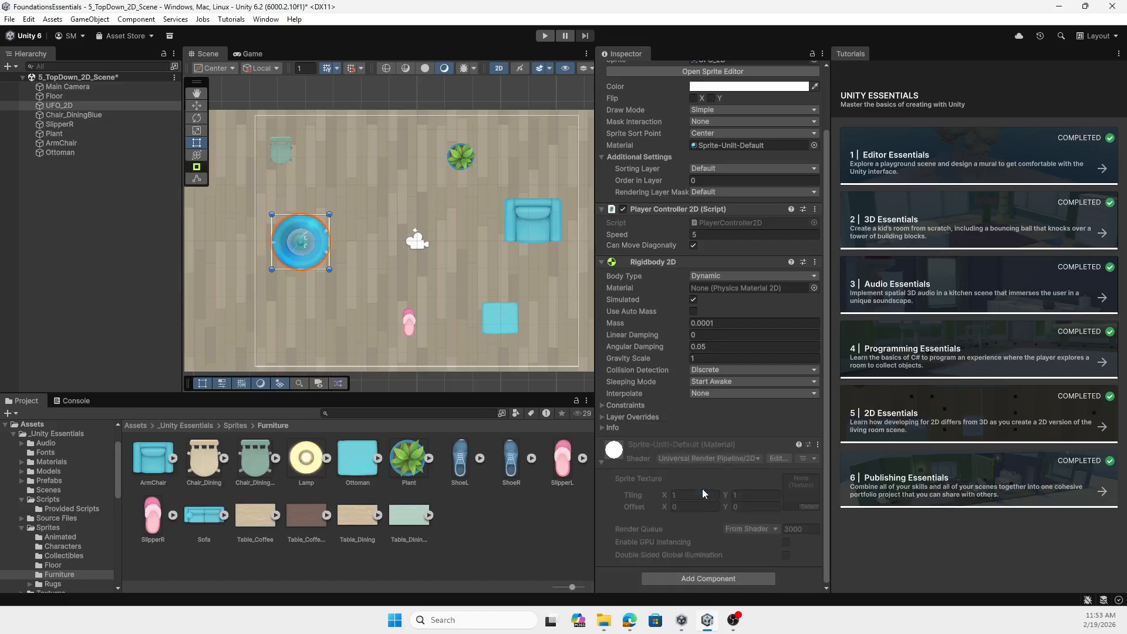
# - Add a Box Collider 2D component to the slipper and to the ottoman
pyautogui.click(409, 322)
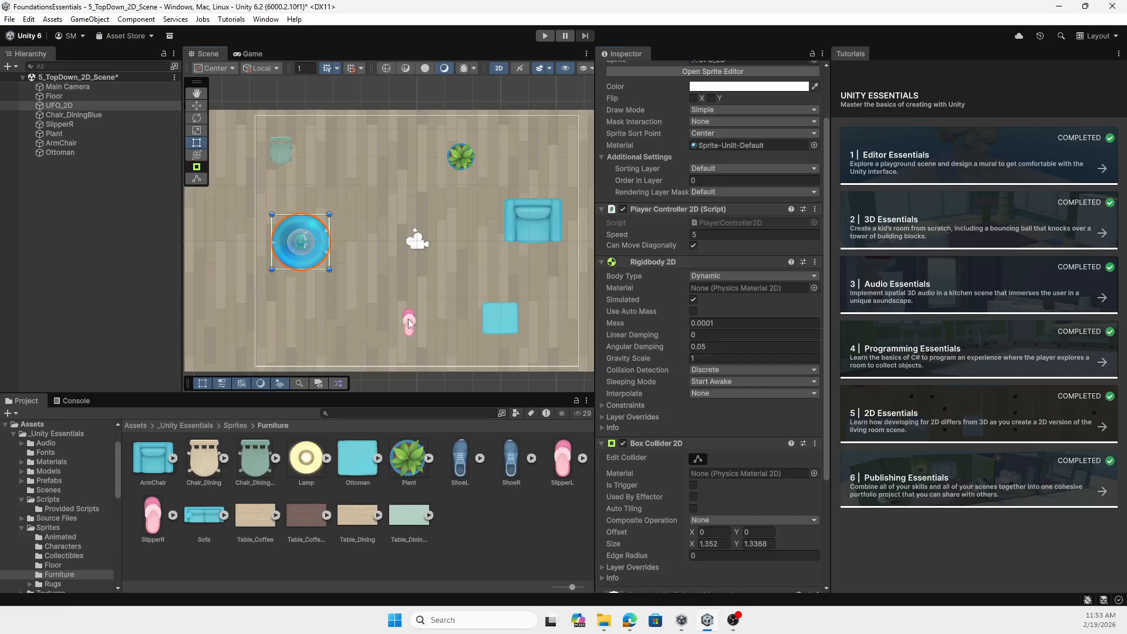
pyautogui.click(707, 414)
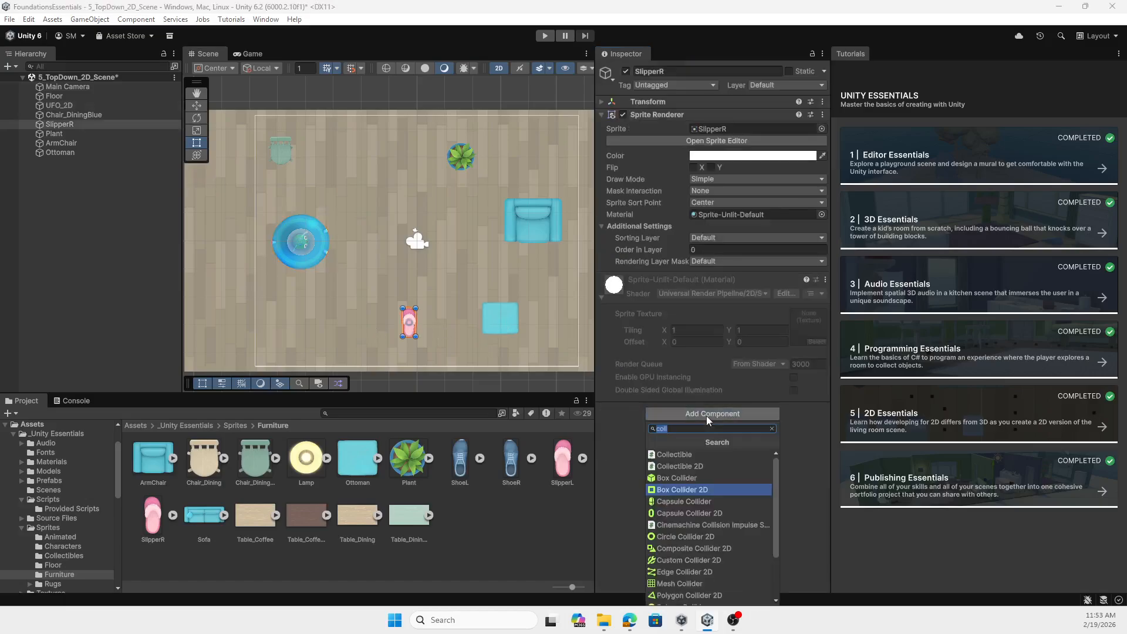
pyautogui.click(686, 490)
pyautogui.click(510, 319)
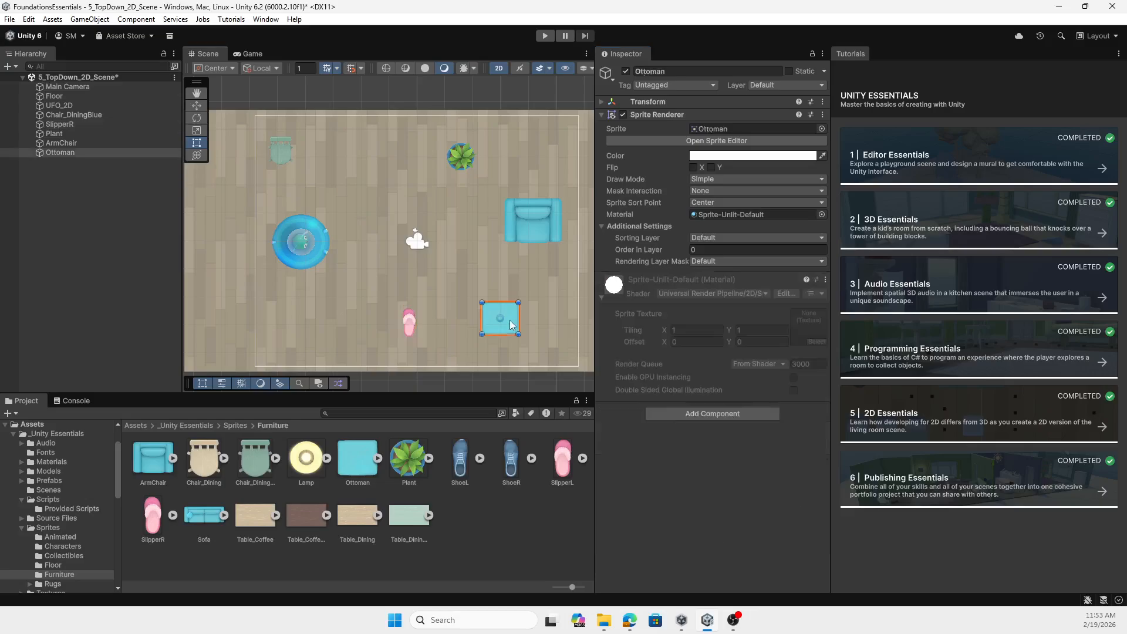
pyautogui.click(700, 416)
pyautogui.click(696, 490)
# - Add a Box Collider 2D component to the armchair, the plant and the blue dining chair
pyautogui.click(531, 222)
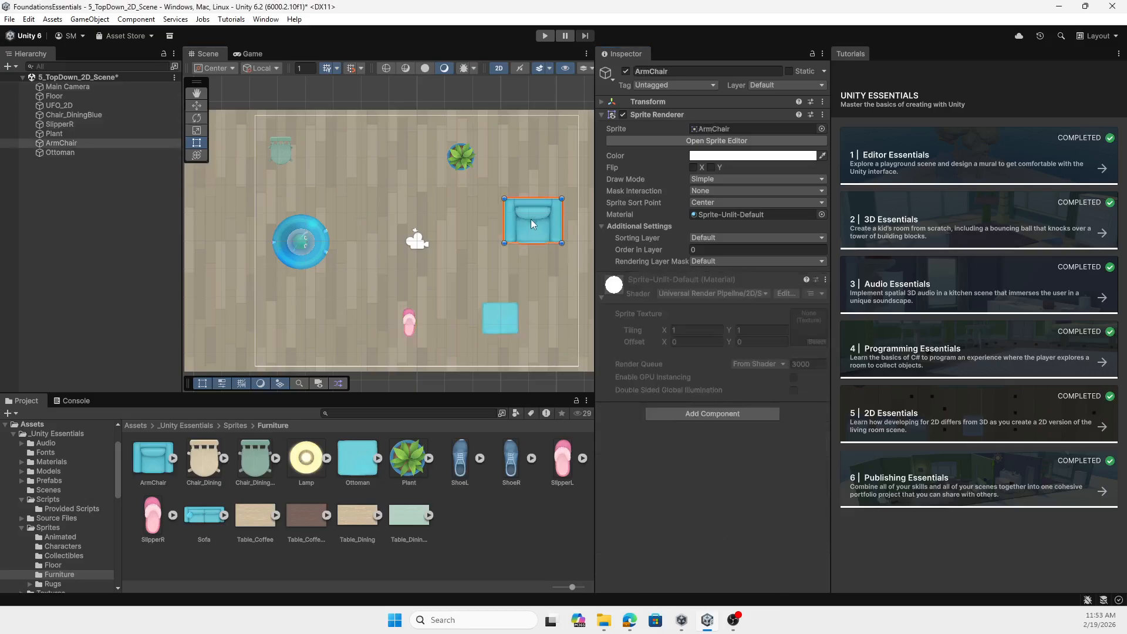
pyautogui.click(710, 413)
pyautogui.click(710, 491)
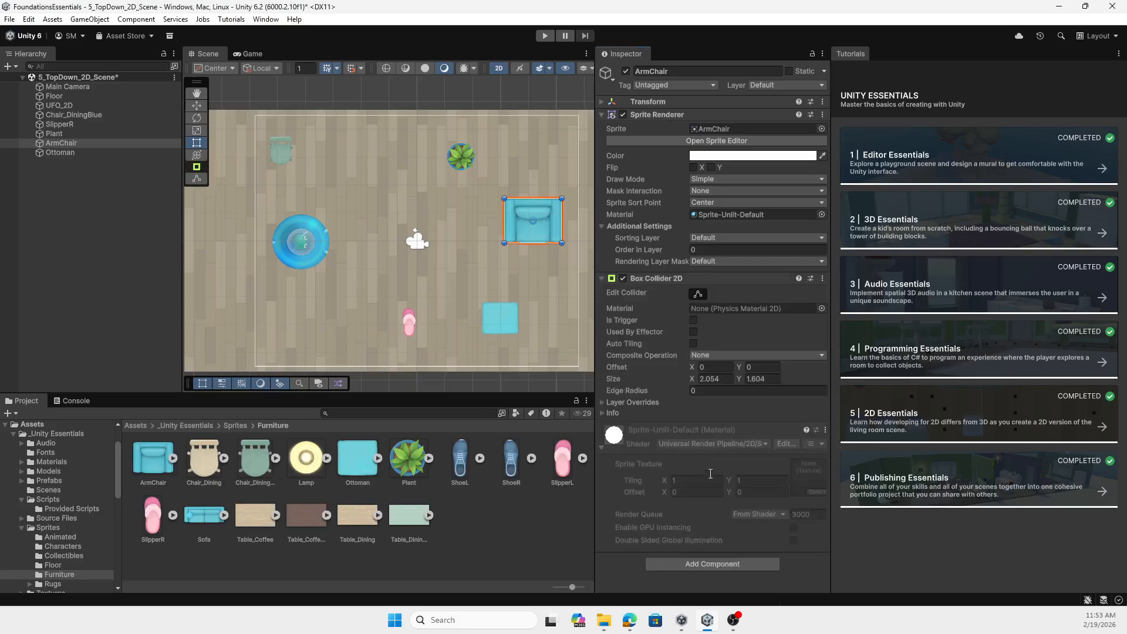
pyautogui.click(461, 152)
pyautogui.click(703, 414)
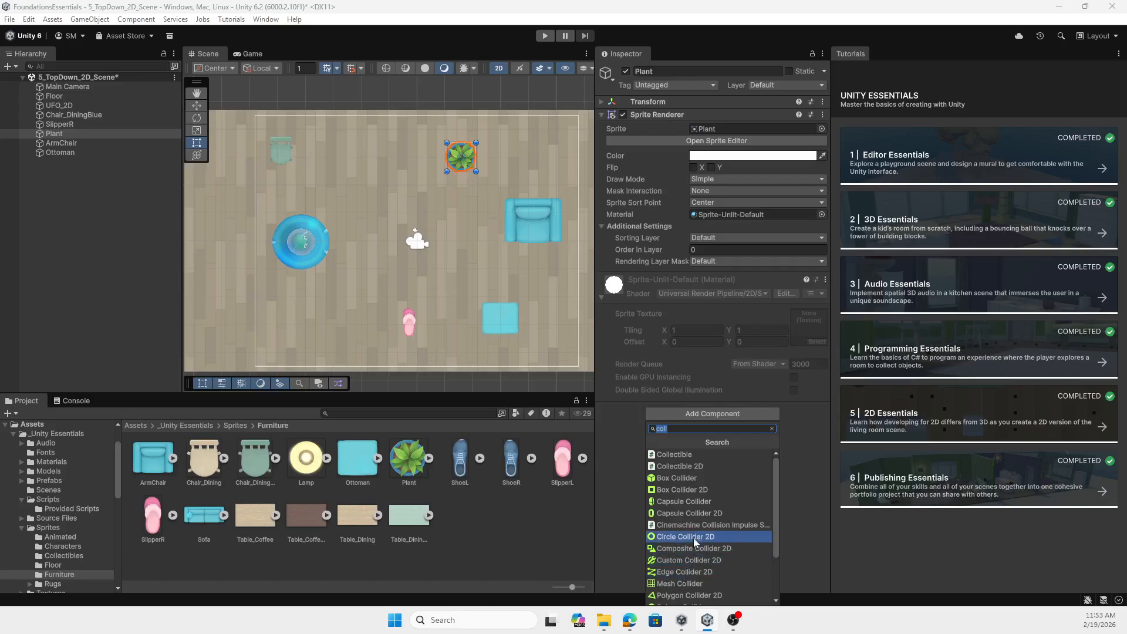
pyautogui.click(688, 490)
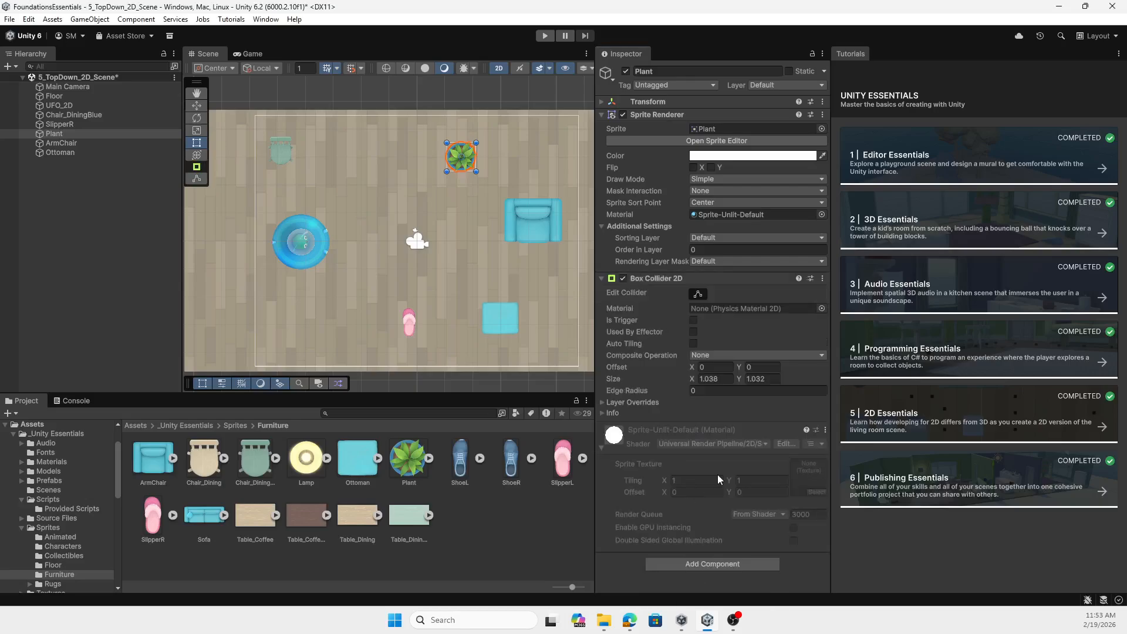
pyautogui.click(276, 153)
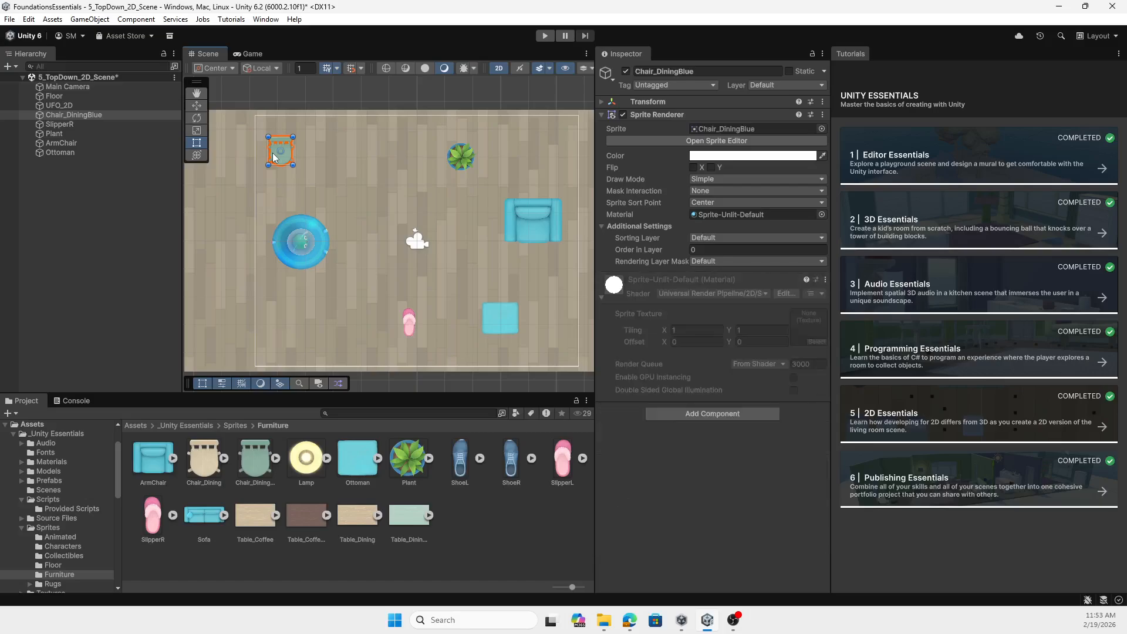
pyautogui.click(705, 414)
pyautogui.click(679, 489)
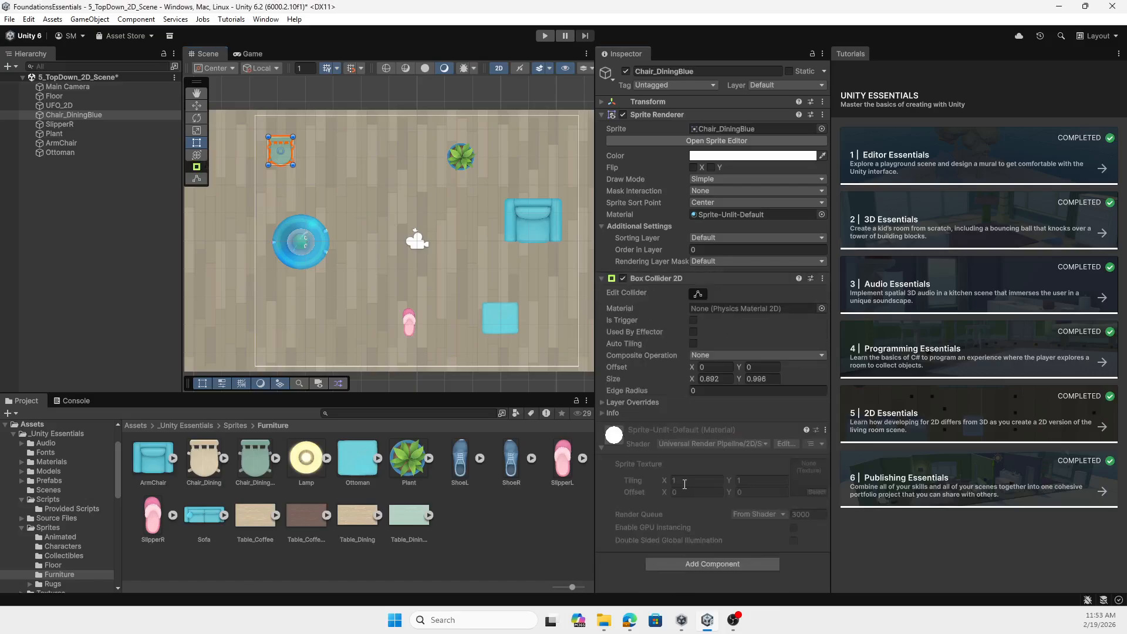
# - Play-test the colliders by steering the UFO against the armchair, plant, dining chair, ottoman and slipper, and end play mode
pyautogui.click(543, 36)
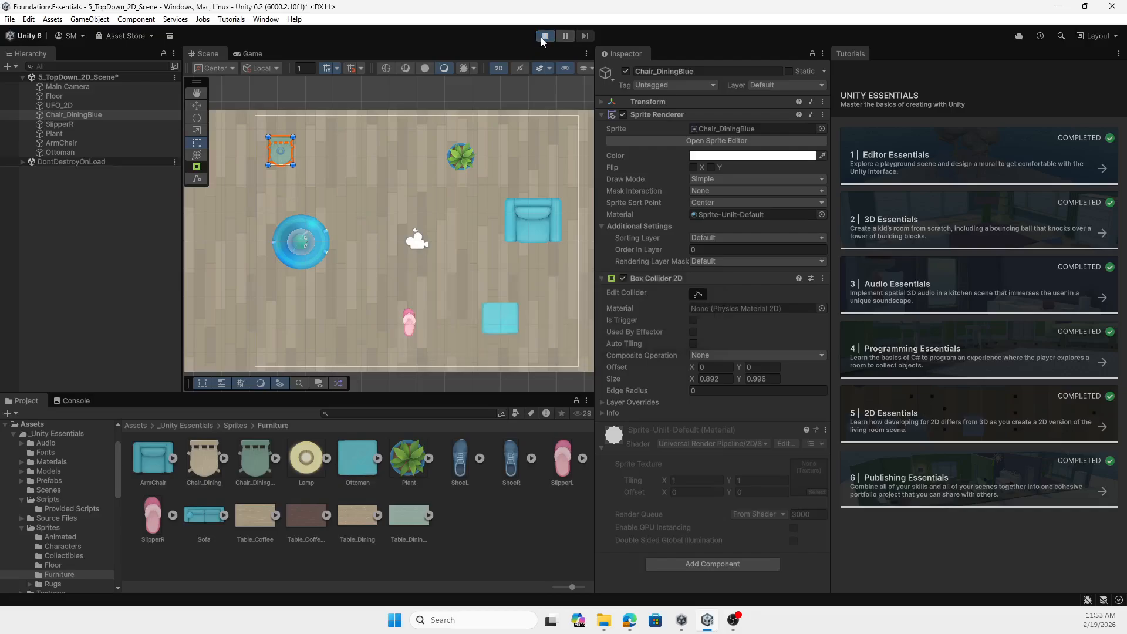
pyautogui.press('Right')
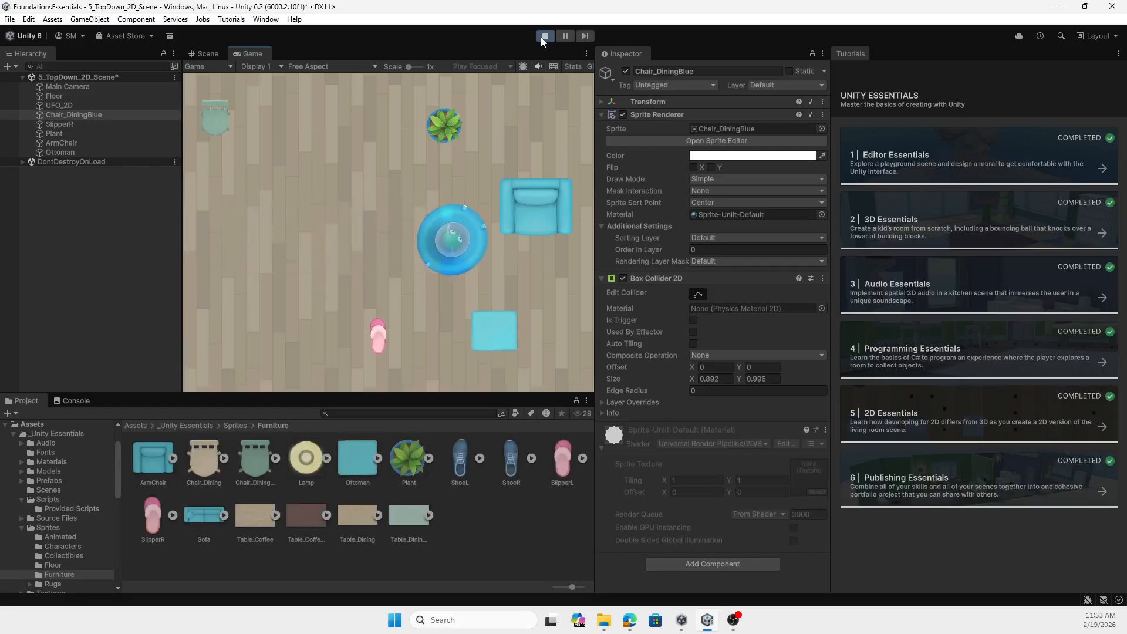
pyautogui.press('Up')
pyautogui.press('Left')
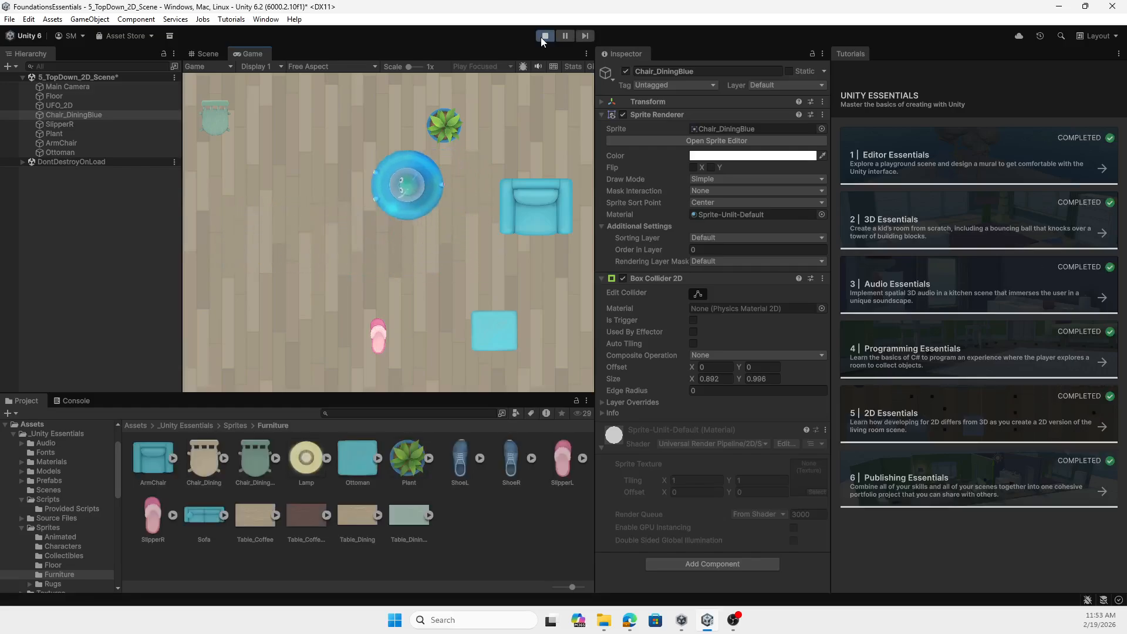
pyautogui.press('Down')
pyautogui.press('Right')
pyautogui.press('Up')
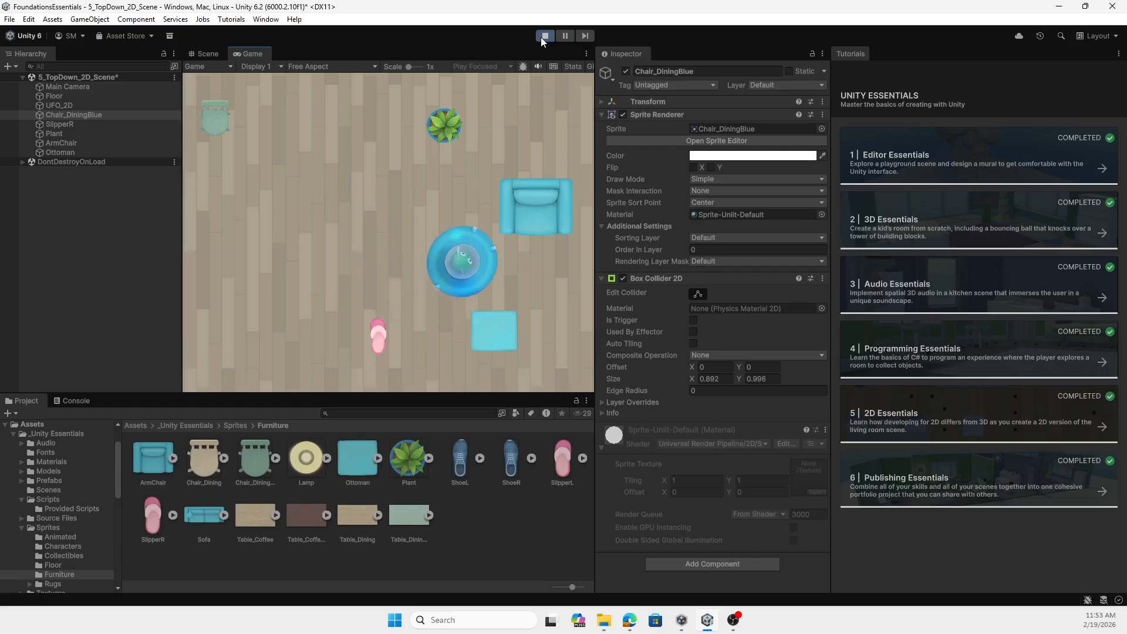
pyautogui.press('Left')
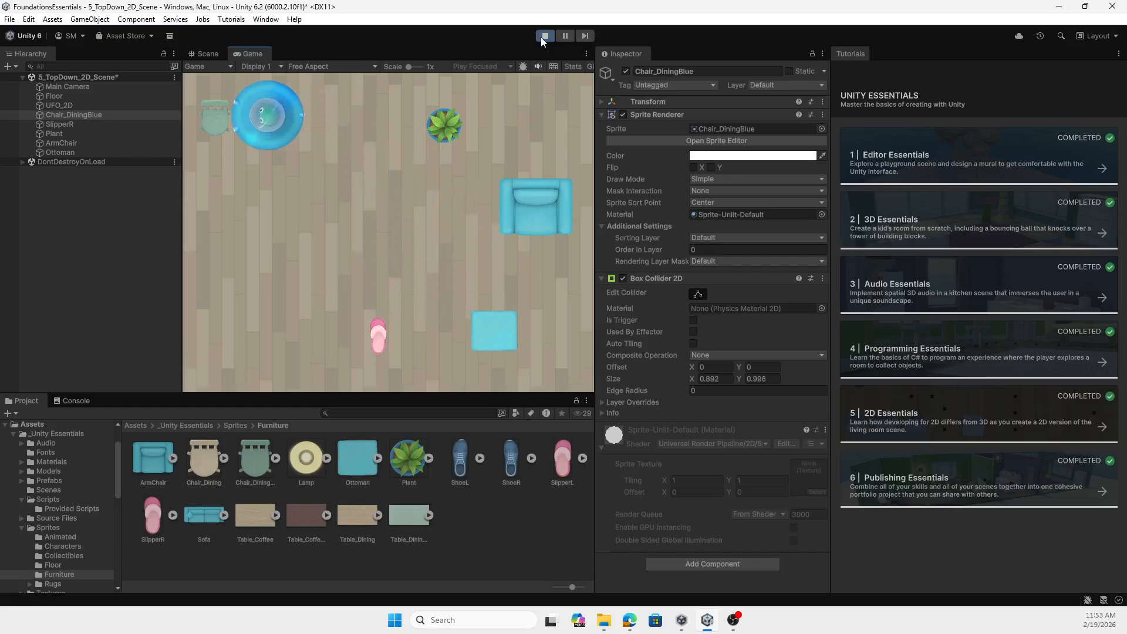
pyautogui.press('Right')
pyautogui.press('Down')
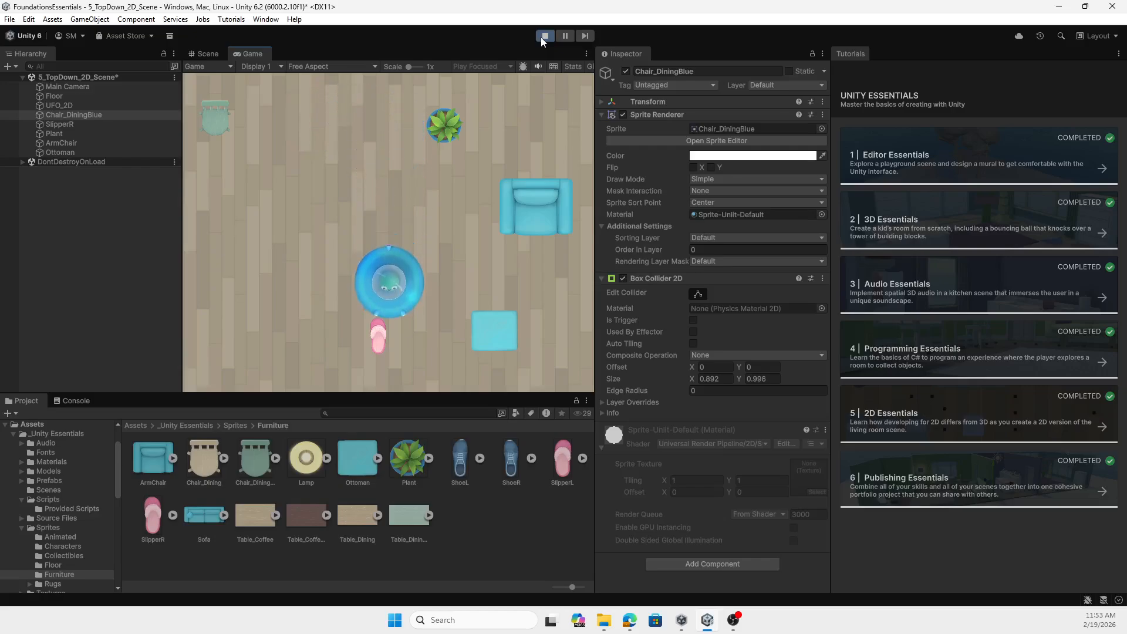
pyautogui.press('Left')
pyautogui.press('Up')
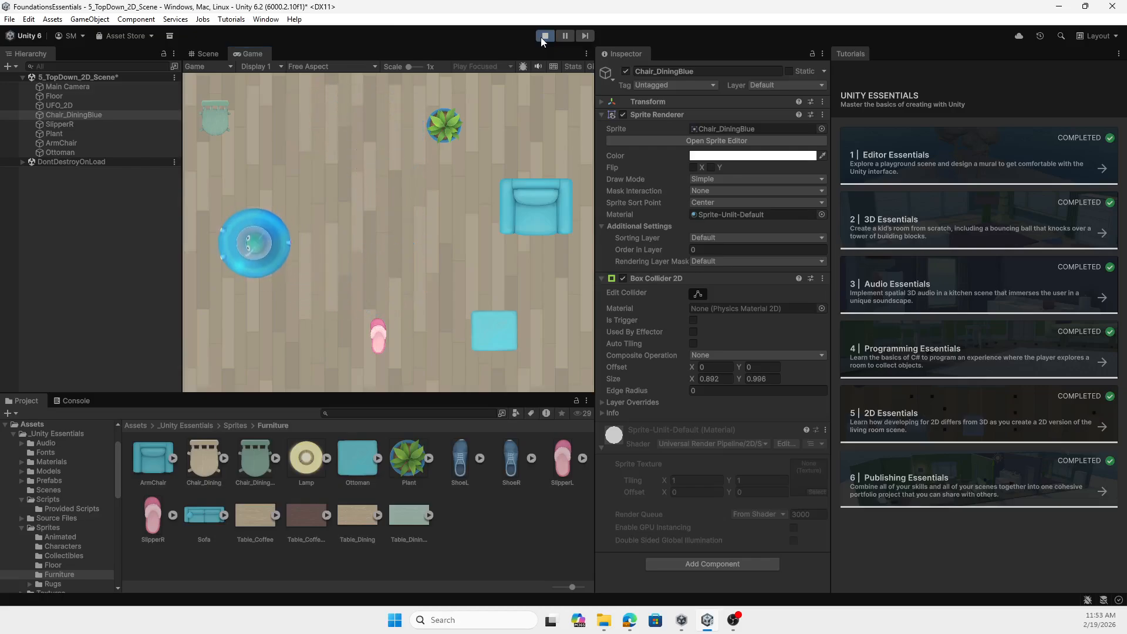
pyautogui.click(545, 36)
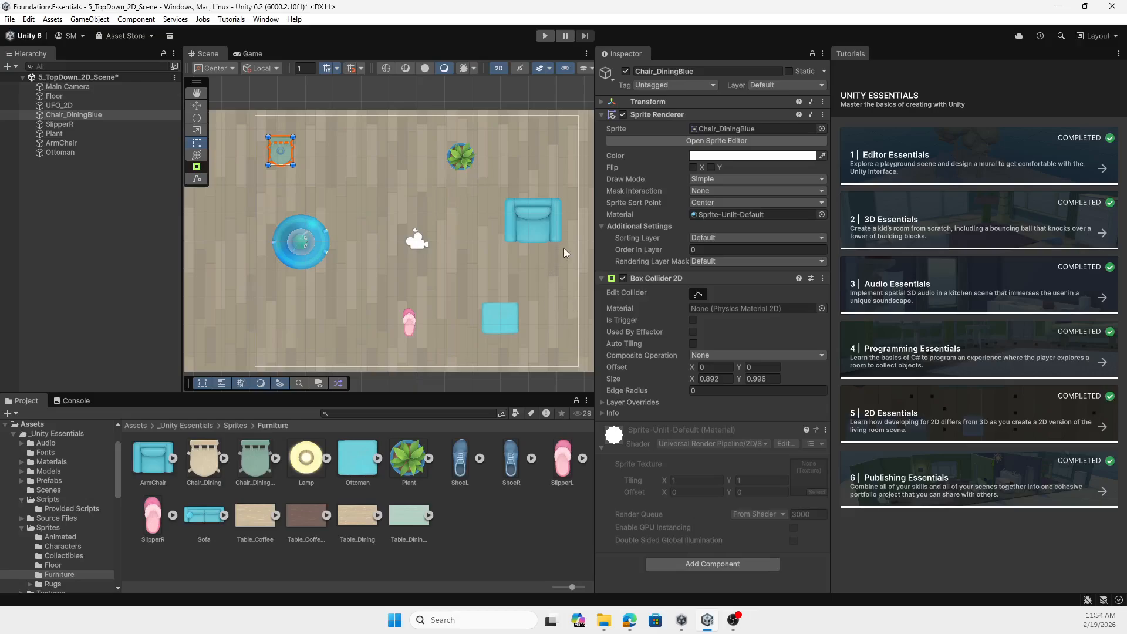
# - Open the Collectibles folder under Sprites and place a Star_2D prefab on the floor between the blue dining chair and the plant
pyautogui.click(530, 225)
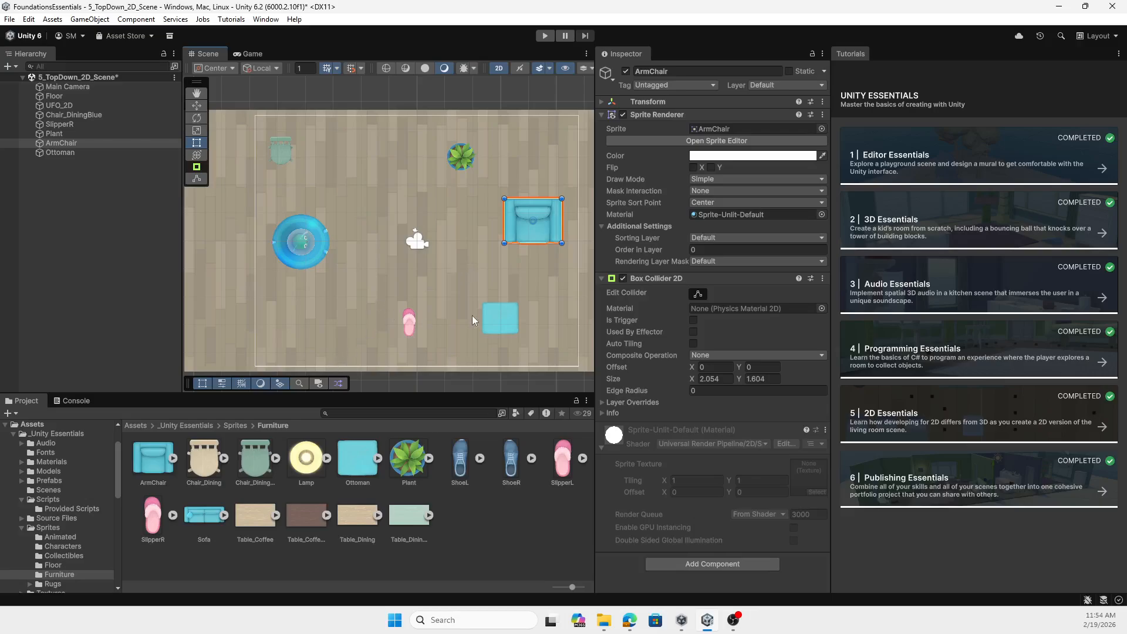
pyautogui.click(237, 426)
pyautogui.doubleClick(242, 464)
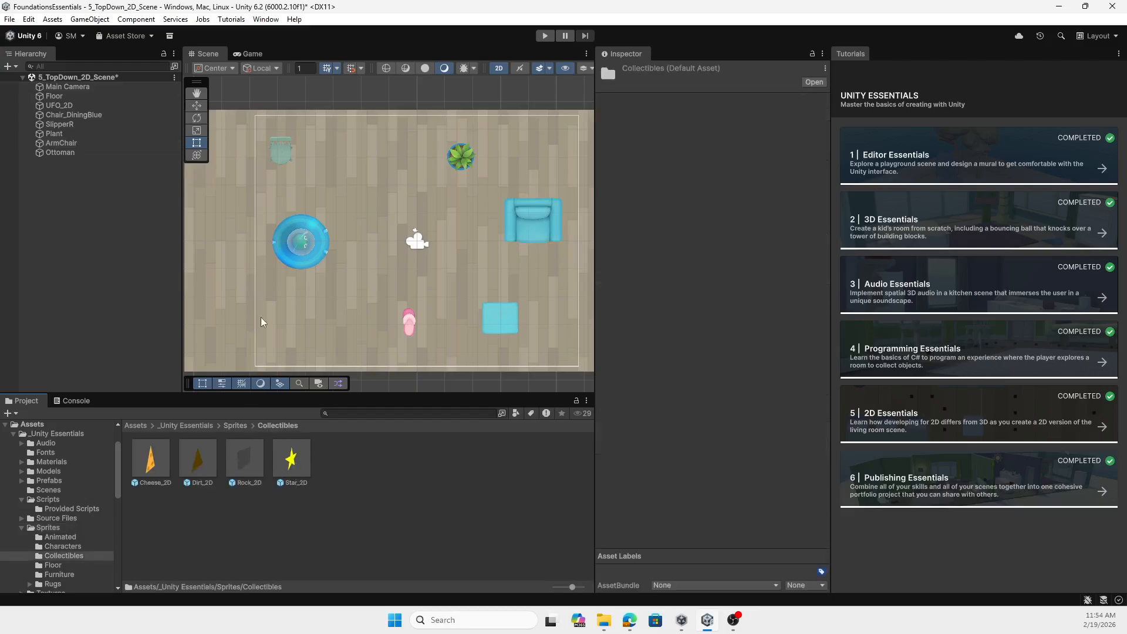
pyautogui.click(299, 251)
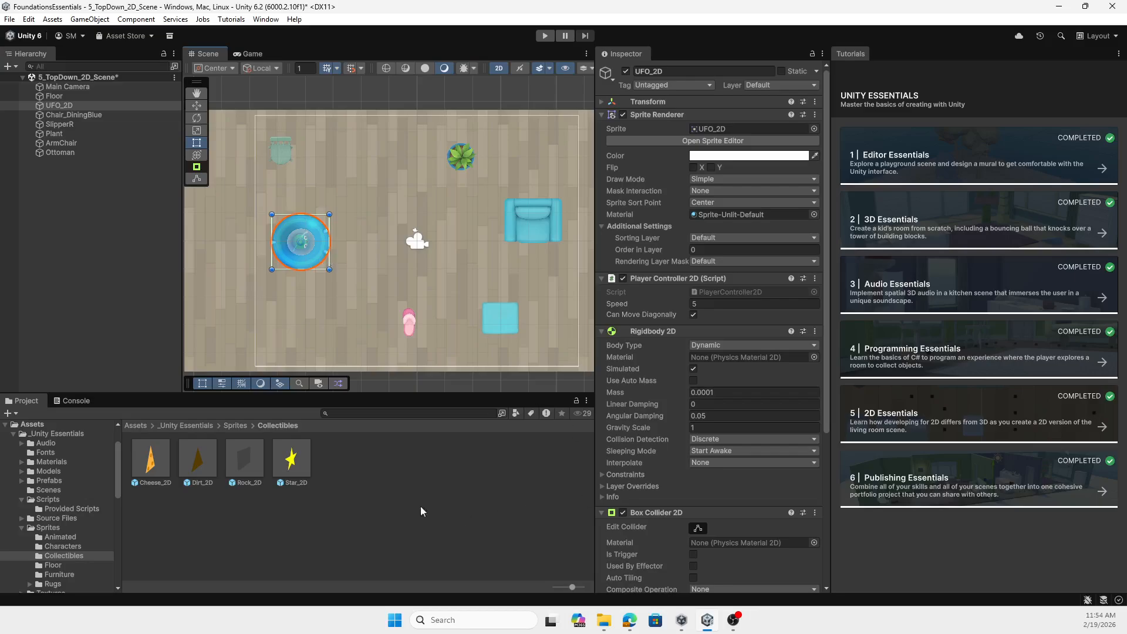
pyautogui.moveTo(294, 466); pyautogui.dragTo(359, 235)
pyautogui.moveTo(365, 175); pyautogui.dragTo(334, 153)
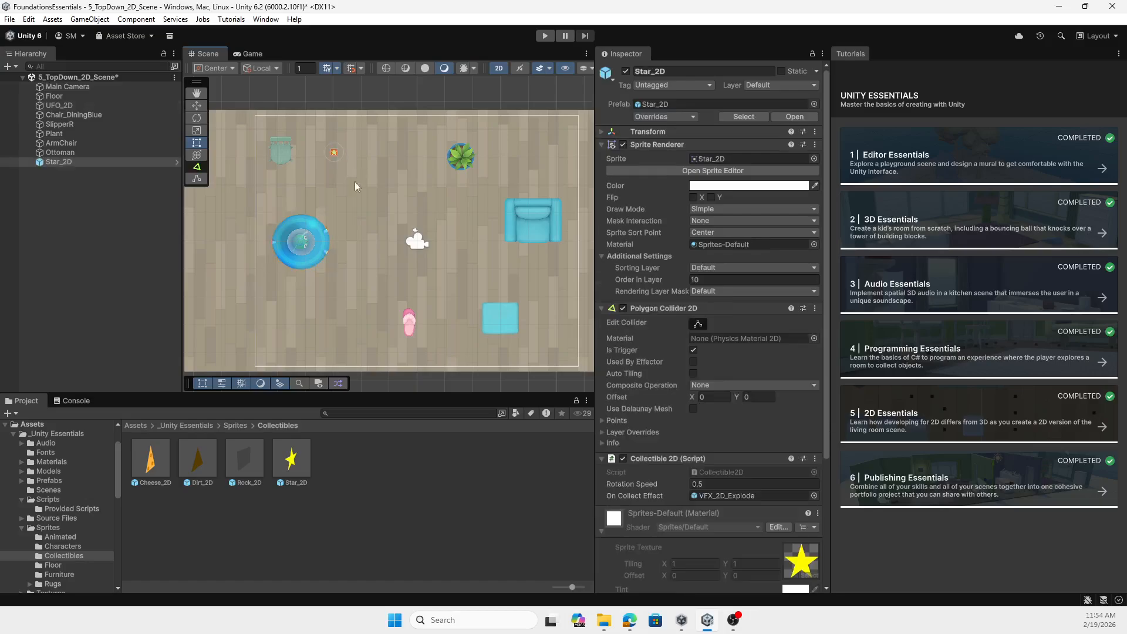
# - Place two more Star_2D prefabs near the plant and the slipper, a Dirt_2D above the armchair and a Cheese_2D near the ottoman
pyautogui.scroll(-5, 717, 508)
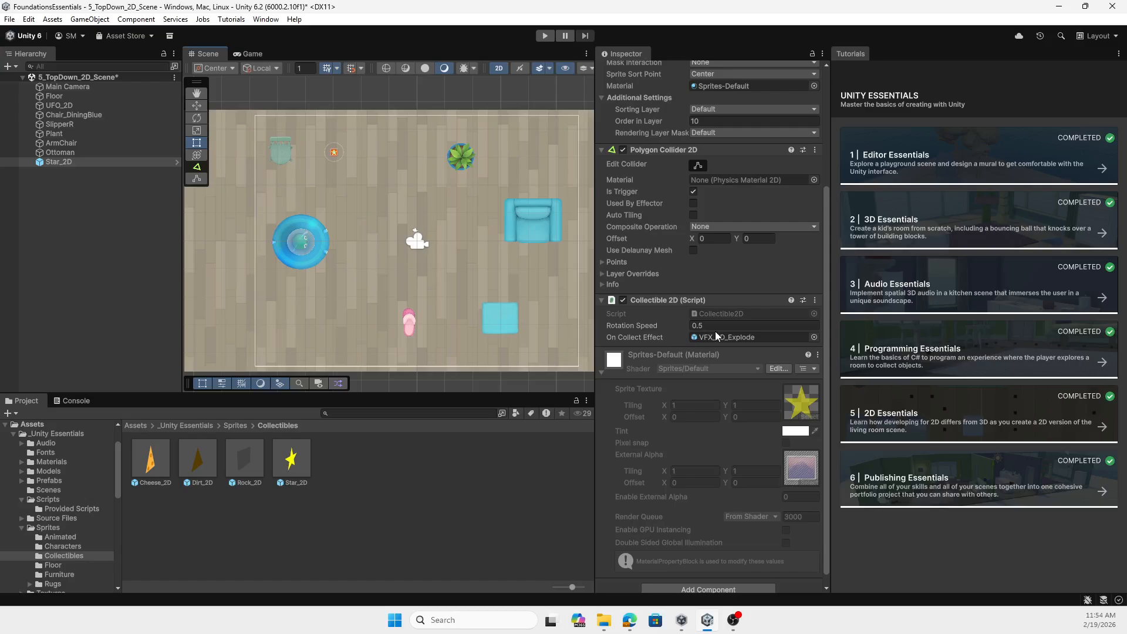
pyautogui.scroll(5, 699, 388)
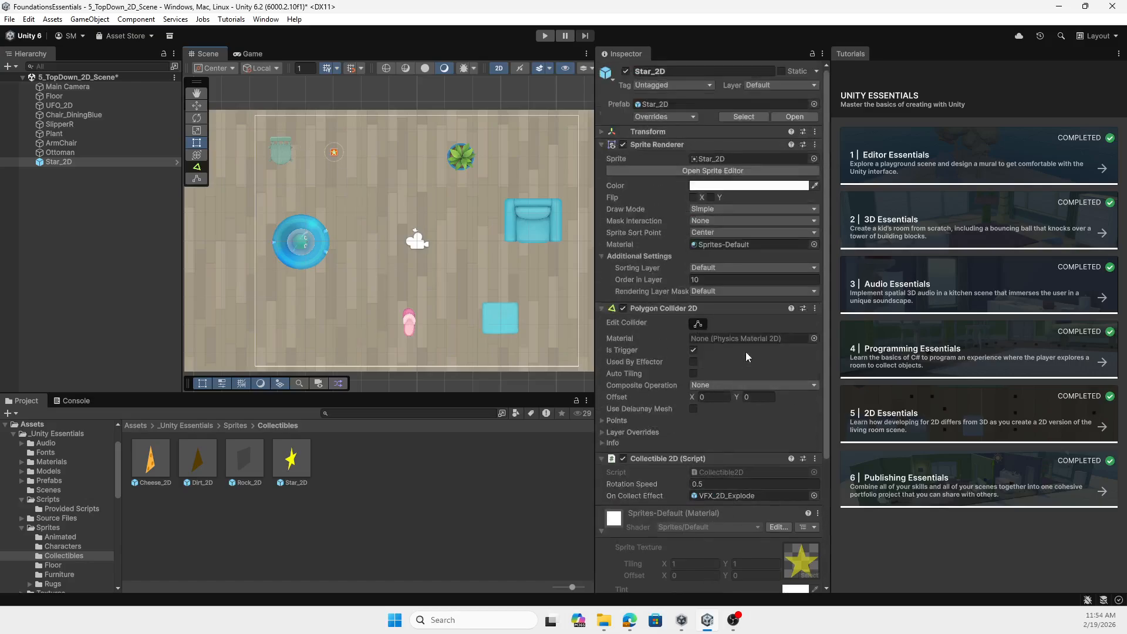
pyautogui.scroll(-4, 741, 410)
pyautogui.scroll(4, 741, 410)
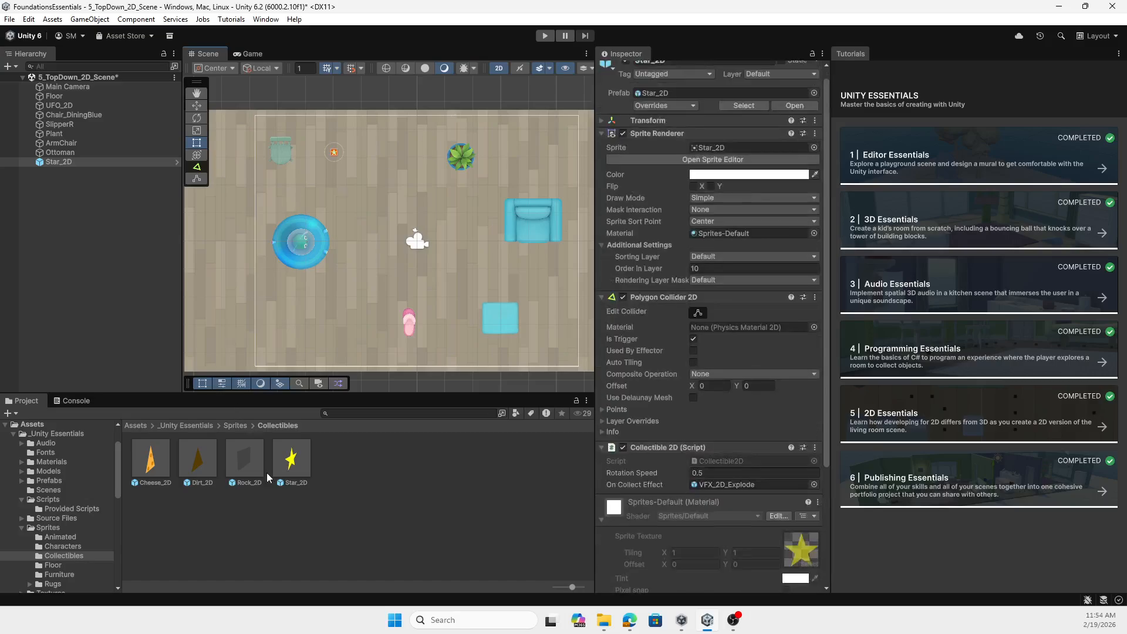
pyautogui.moveTo(291, 459); pyautogui.dragTo(369, 290)
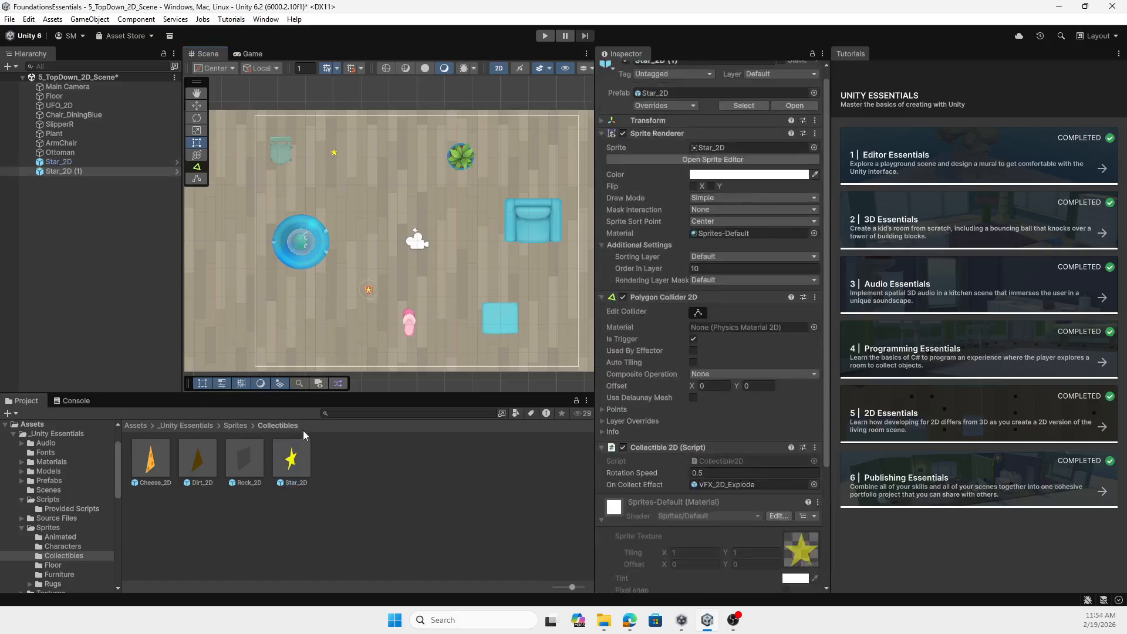
pyautogui.moveTo(293, 460); pyautogui.dragTo(400, 165)
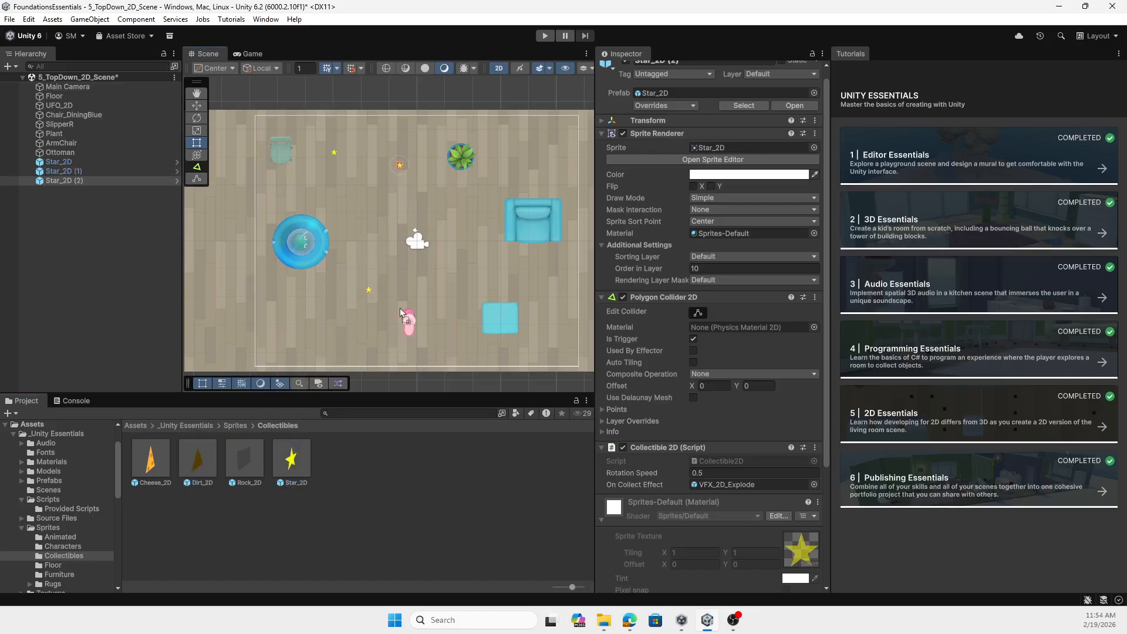
pyautogui.moveTo(523, 151); pyautogui.dragTo(524, 152)
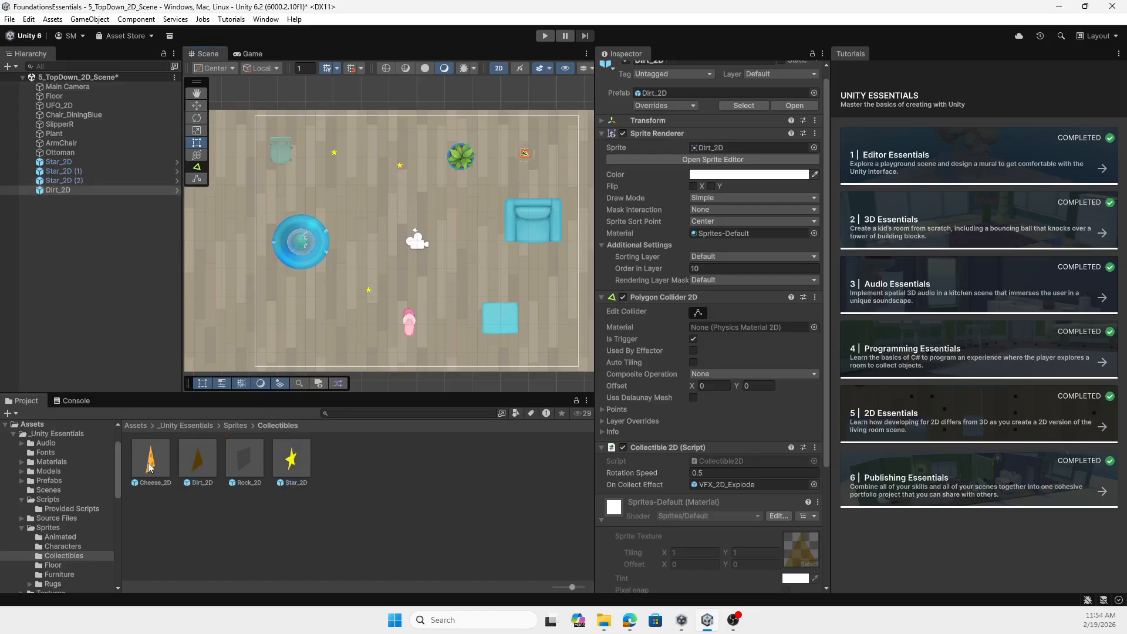
pyautogui.moveTo(148, 470); pyautogui.dragTo(464, 271)
# - Enlarge the cheese near the ottoman and the star near the slipper to several times their size
pyautogui.scroll(3, 449, 320)
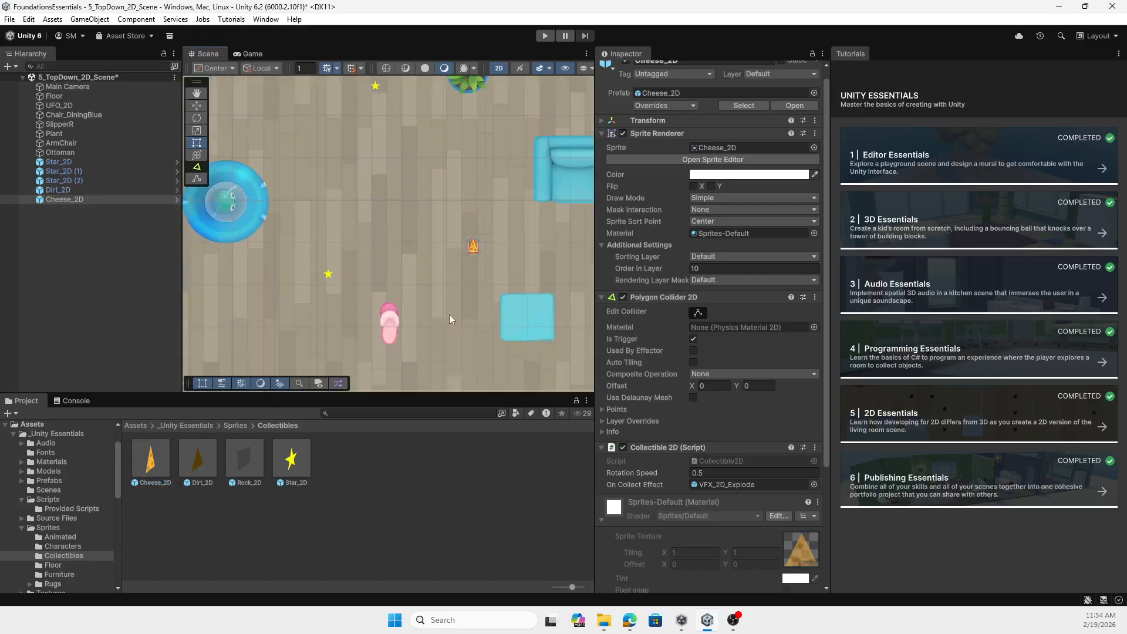
pyautogui.scroll(4, 515, 286)
pyautogui.moveTo(461, 236); pyautogui.dragTo(496, 270)
pyautogui.click(231, 269)
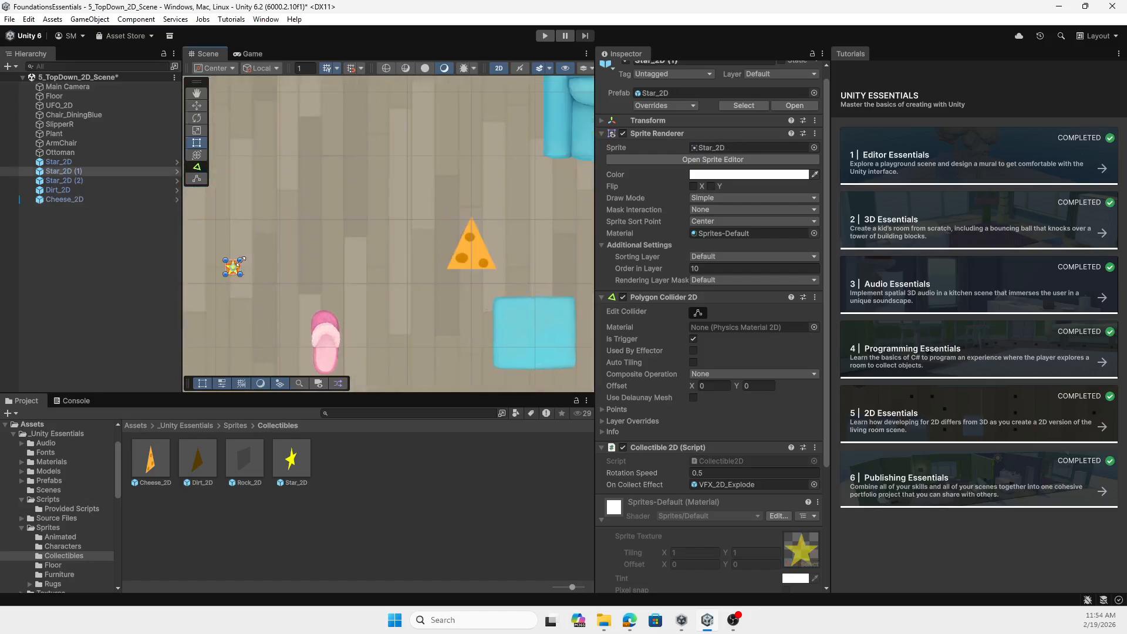
pyautogui.moveTo(241, 259); pyautogui.dragTo(294, 230)
pyautogui.scroll(-5, 318, 256)
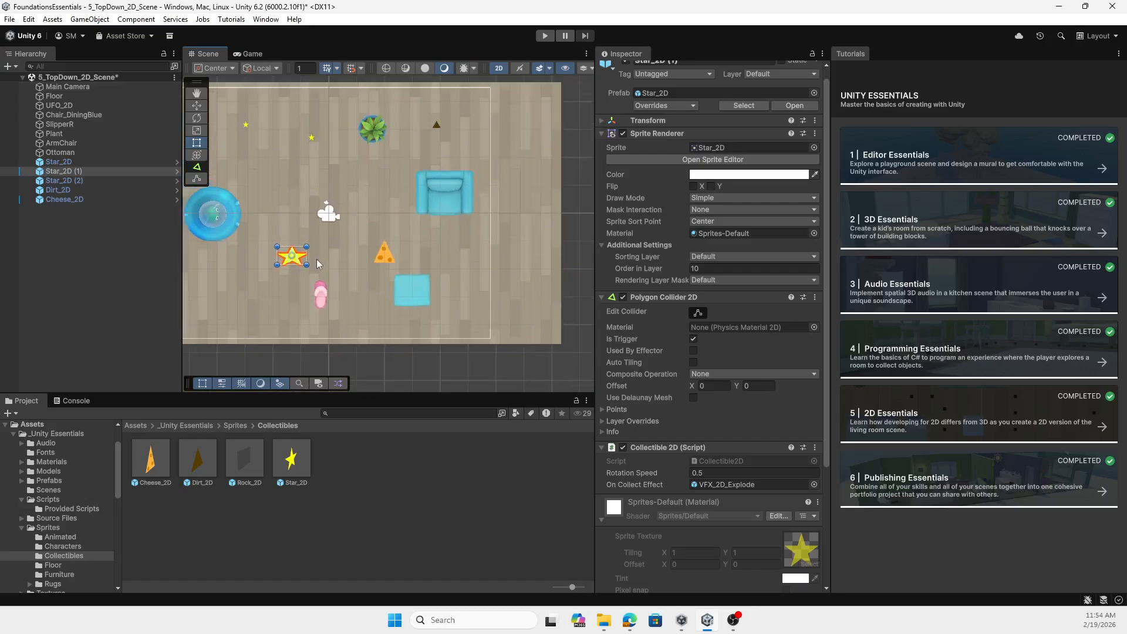
# - Enlarge the star beside the plant and the star beside the blue dining chair
pyautogui.scroll(-2, 318, 264)
pyautogui.click(314, 166)
pyautogui.scroll(7, 312, 173)
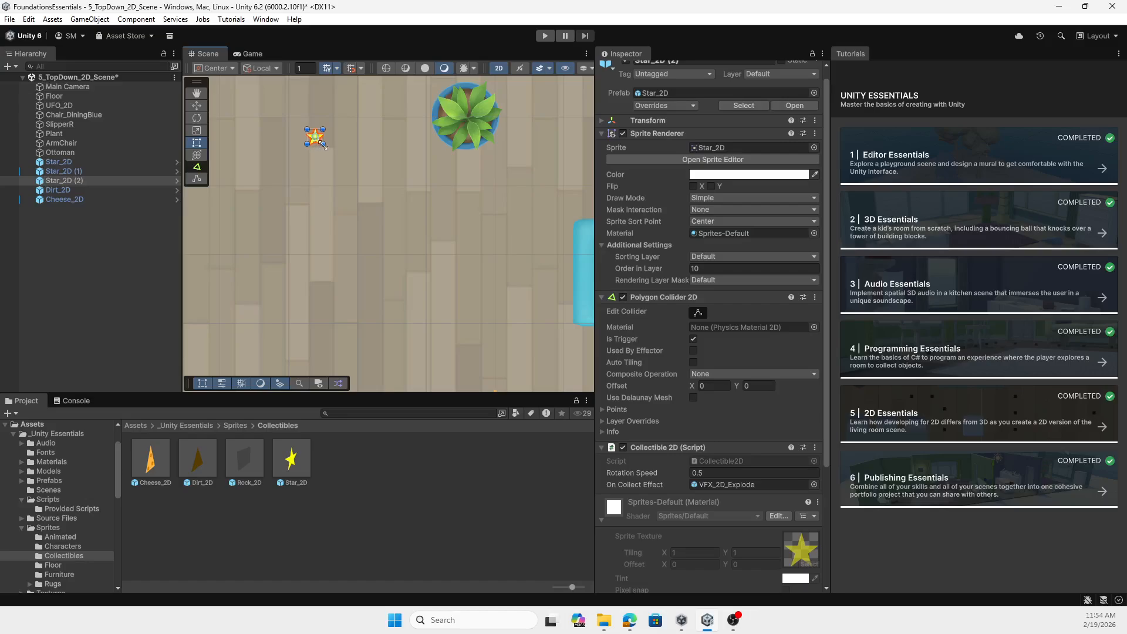
pyautogui.moveTo(324, 147); pyautogui.dragTo(350, 172)
pyautogui.scroll(-4, 344, 254)
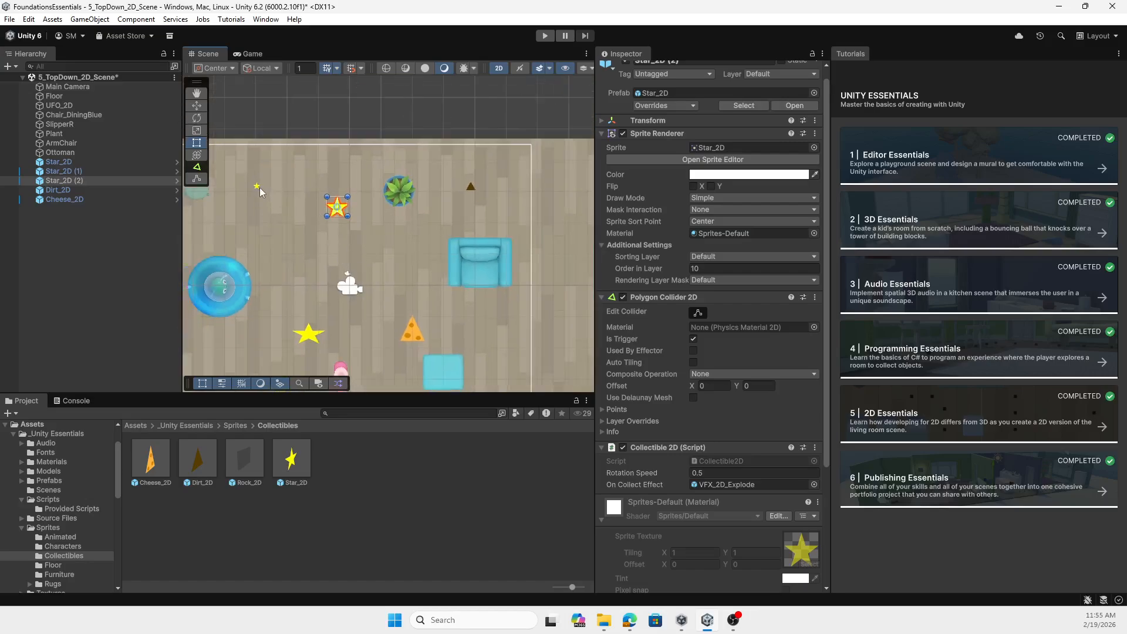
pyautogui.click(258, 188)
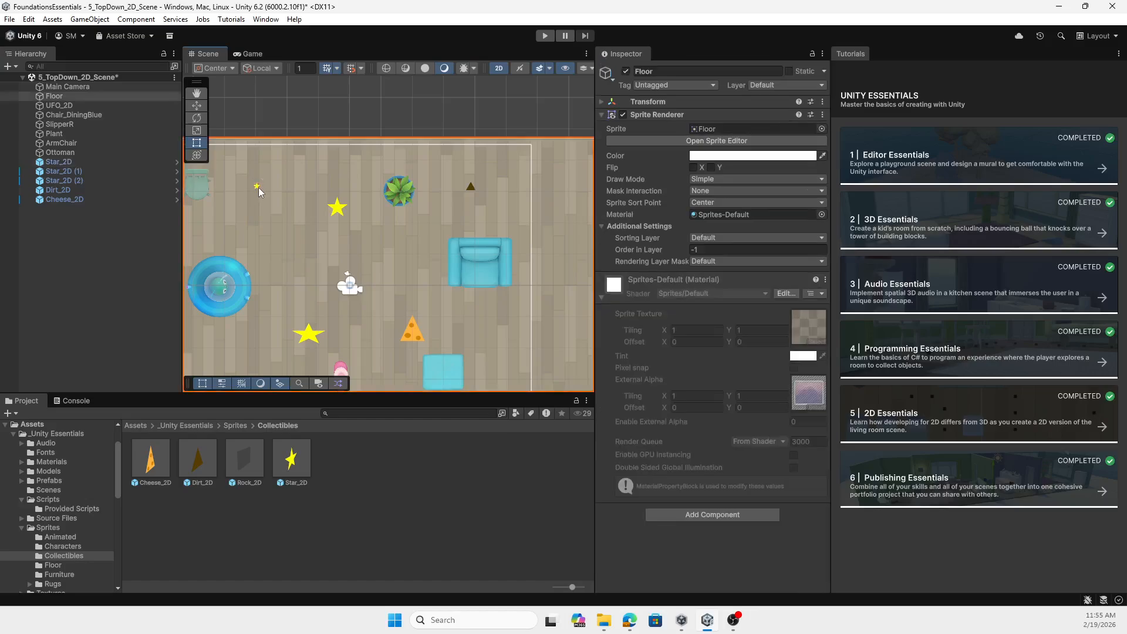
pyautogui.scroll(4, 258, 188)
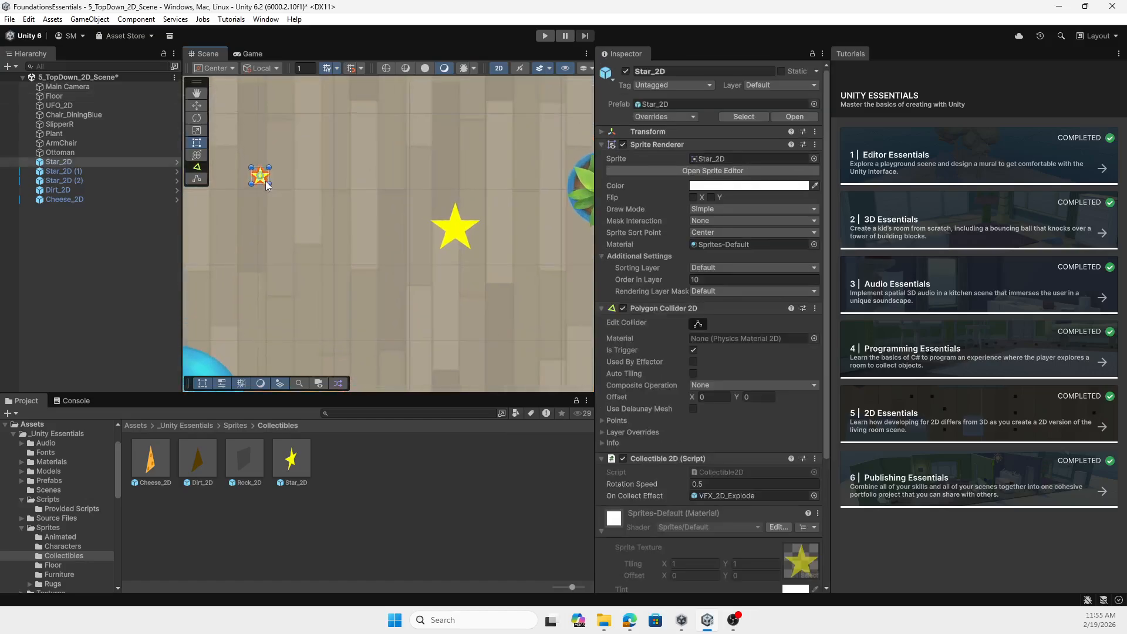
pyautogui.moveTo(304, 205); pyautogui.dragTo(323, 215)
# - Enlarge the Dirt_2D triangle above the armchair to roughly the width of the plant
pyautogui.moveTo(353, 302); pyautogui.dragTo(148, 325, button='middle')
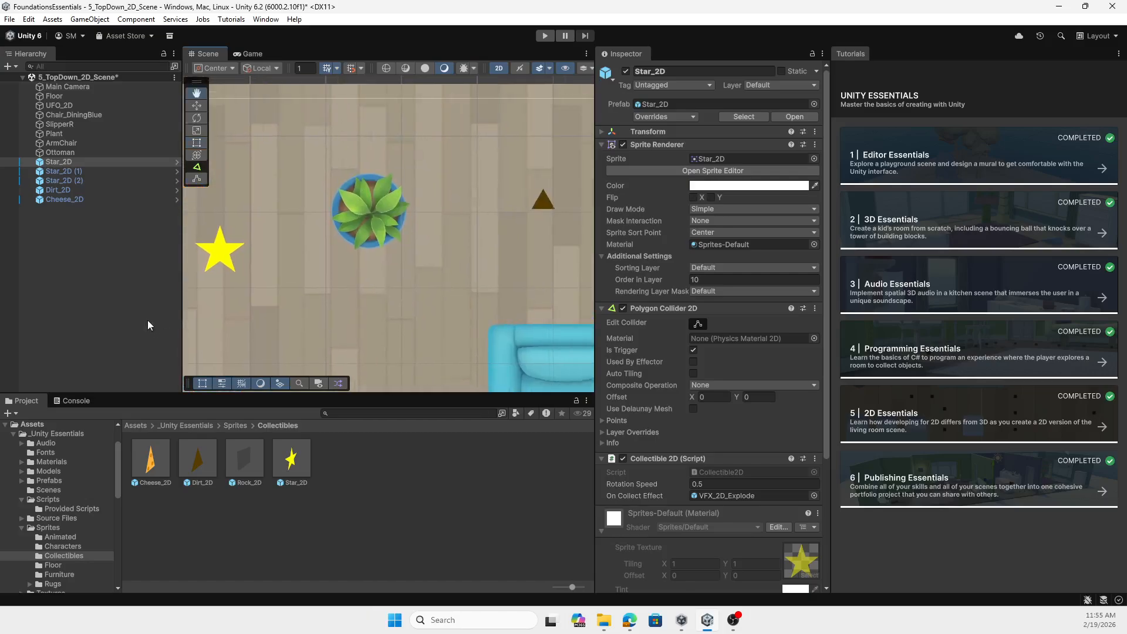
pyautogui.click(546, 202)
pyautogui.moveTo(526, 187); pyautogui.dragTo(471, 161)
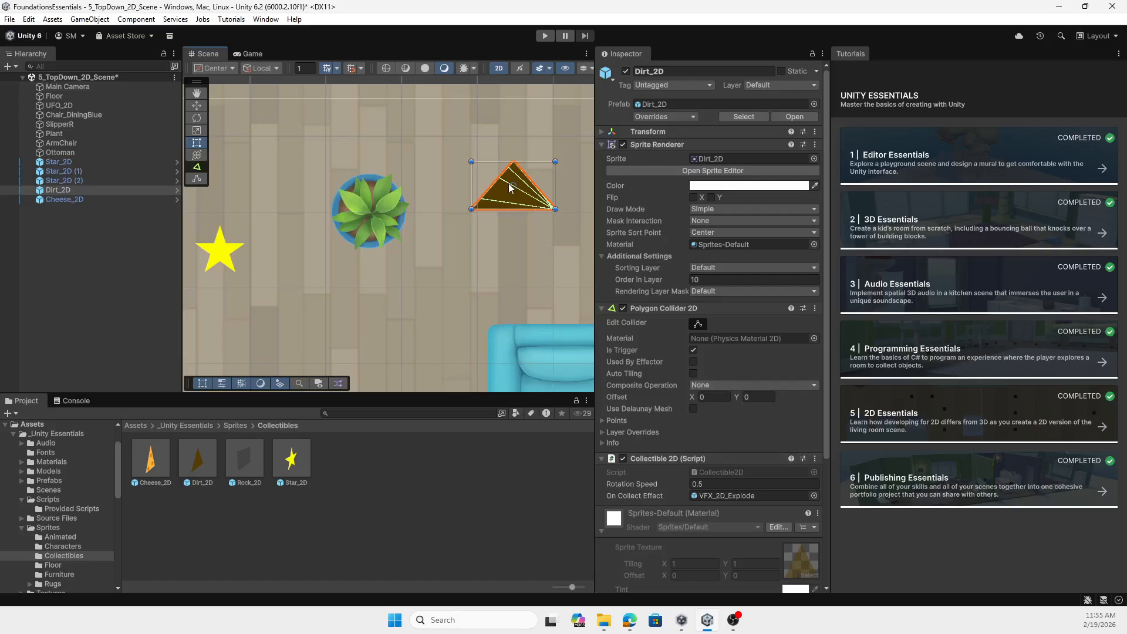
pyautogui.scroll(-10, 456, 298)
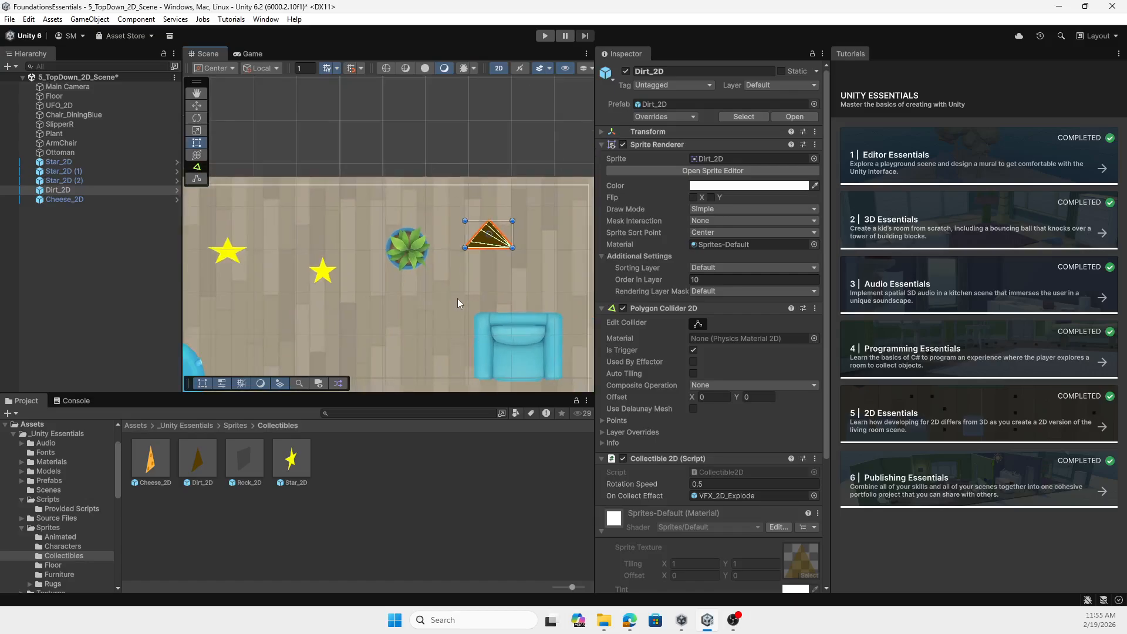
pyautogui.moveTo(457, 297); pyautogui.dragTo(466, 245, button='middle')
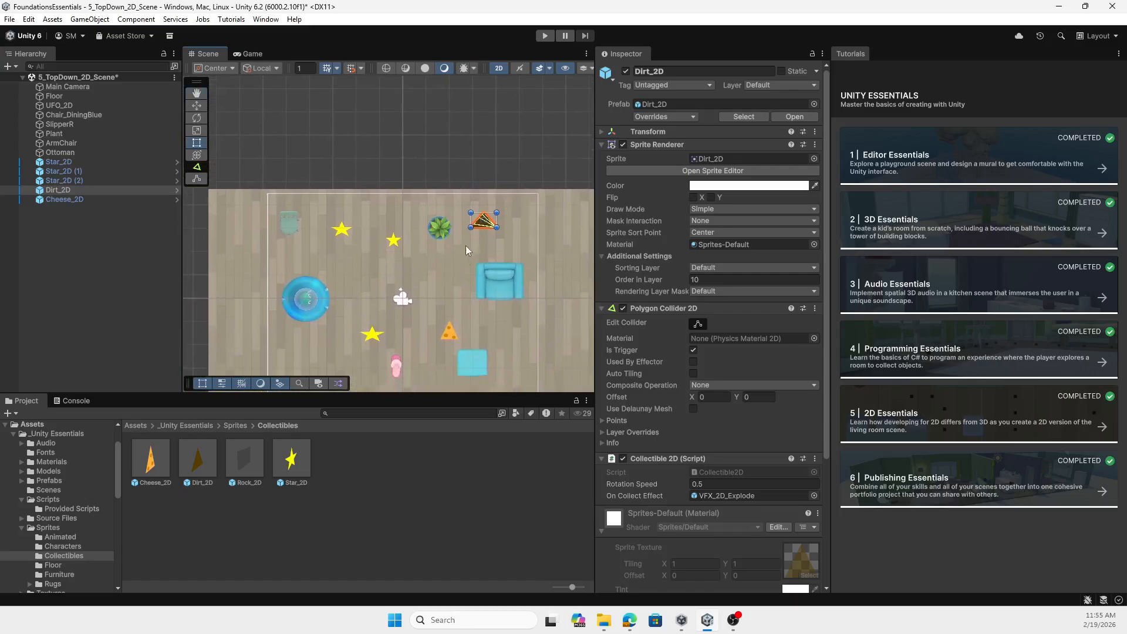
pyautogui.click(453, 337)
pyautogui.scroll(5, 454, 332)
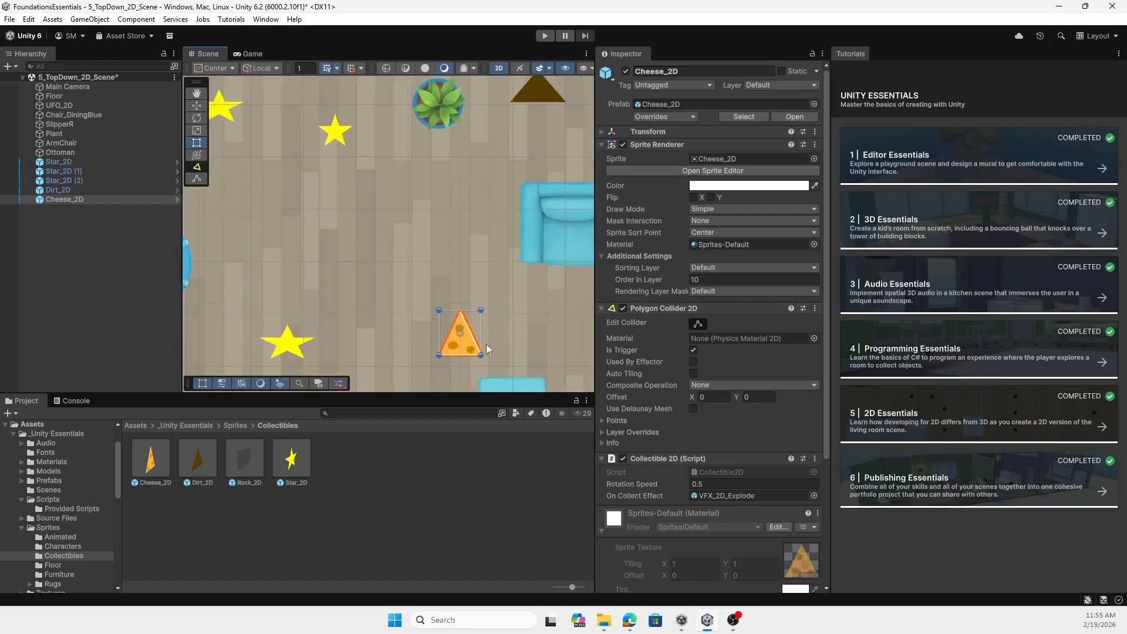
pyautogui.click(294, 345)
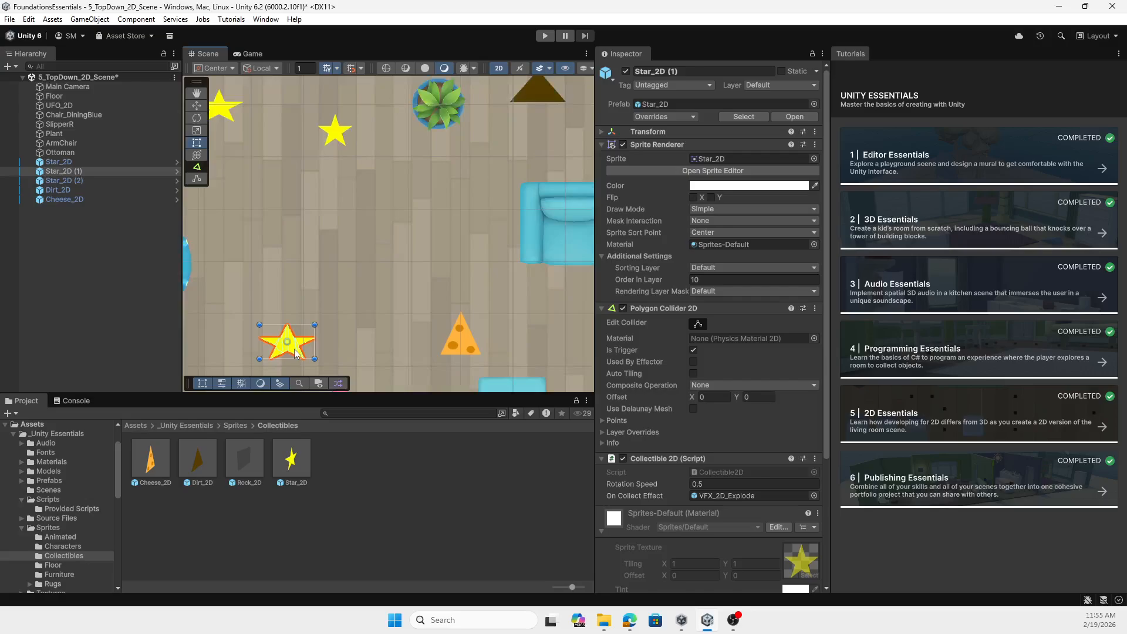
pyautogui.scroll(-5, 296, 352)
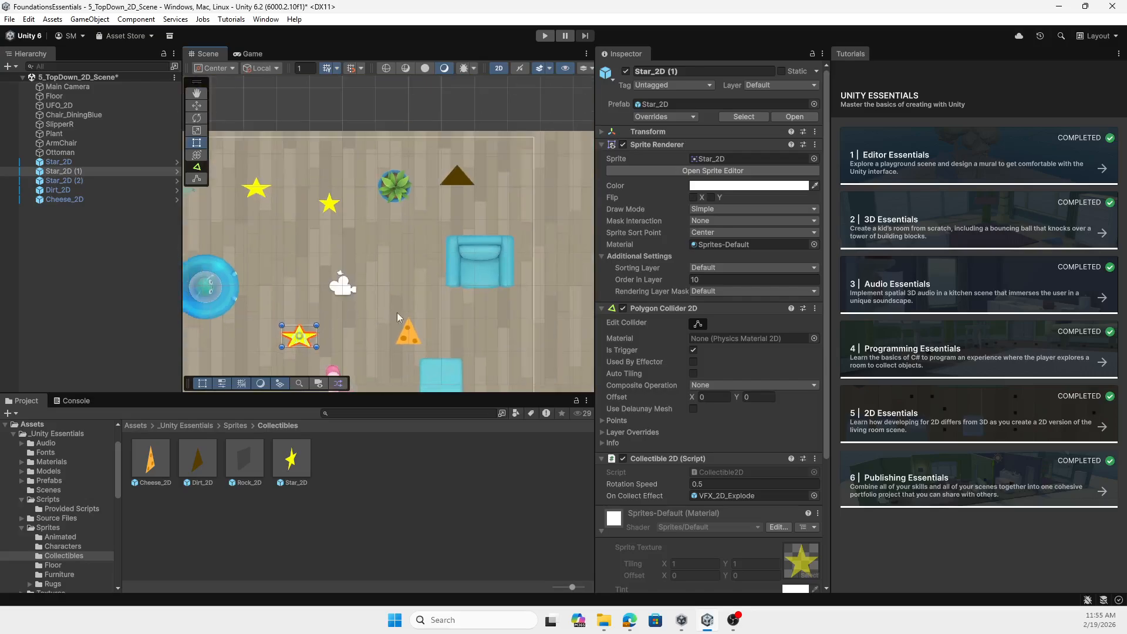
# - Play-test the scene by steering the UFO over the three stars, the cheese and the dirt to collect them all
pyautogui.click(544, 36)
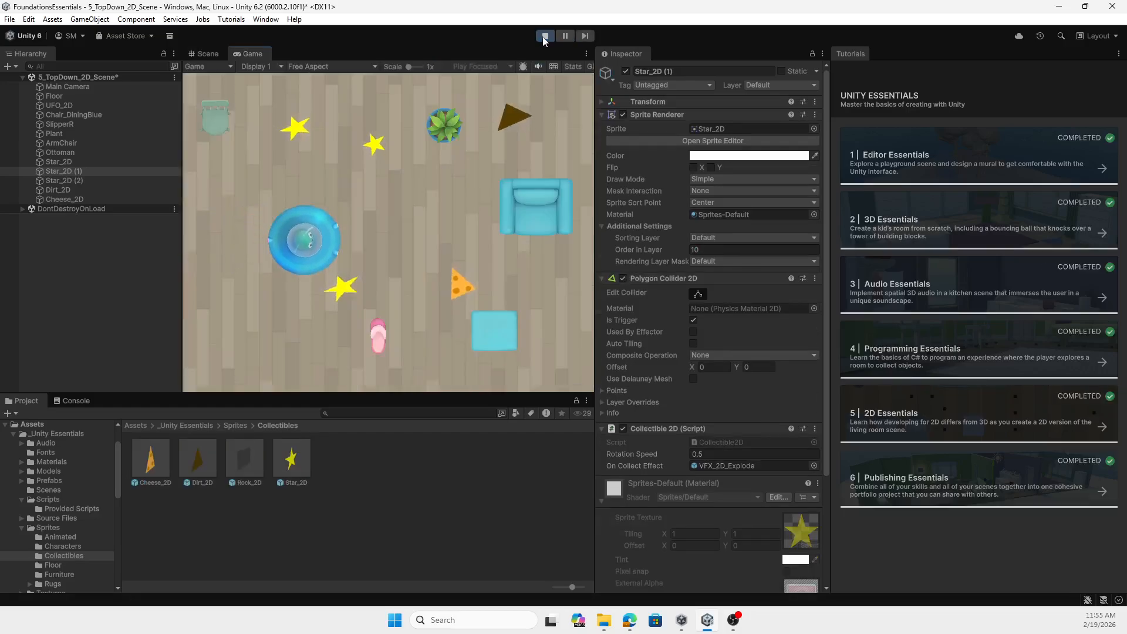
pyautogui.press('Up')
pyautogui.press('Right')
pyautogui.press('Down')
pyautogui.press('Right')
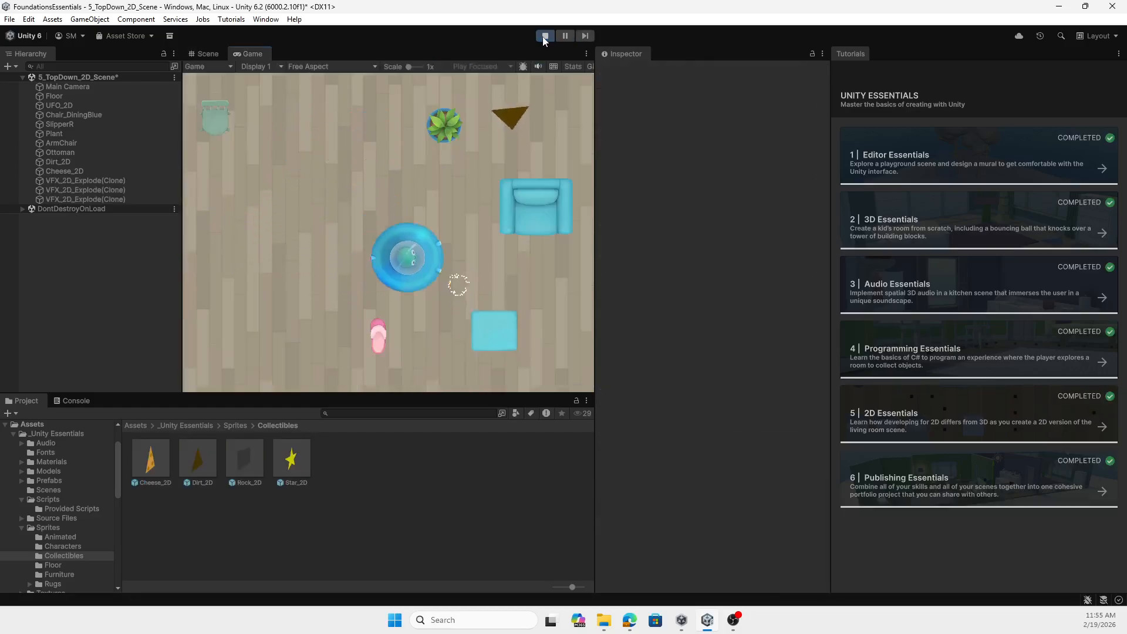
pyautogui.press('Up')
pyautogui.press('Right')
pyautogui.press('Left')
pyautogui.press('Up')
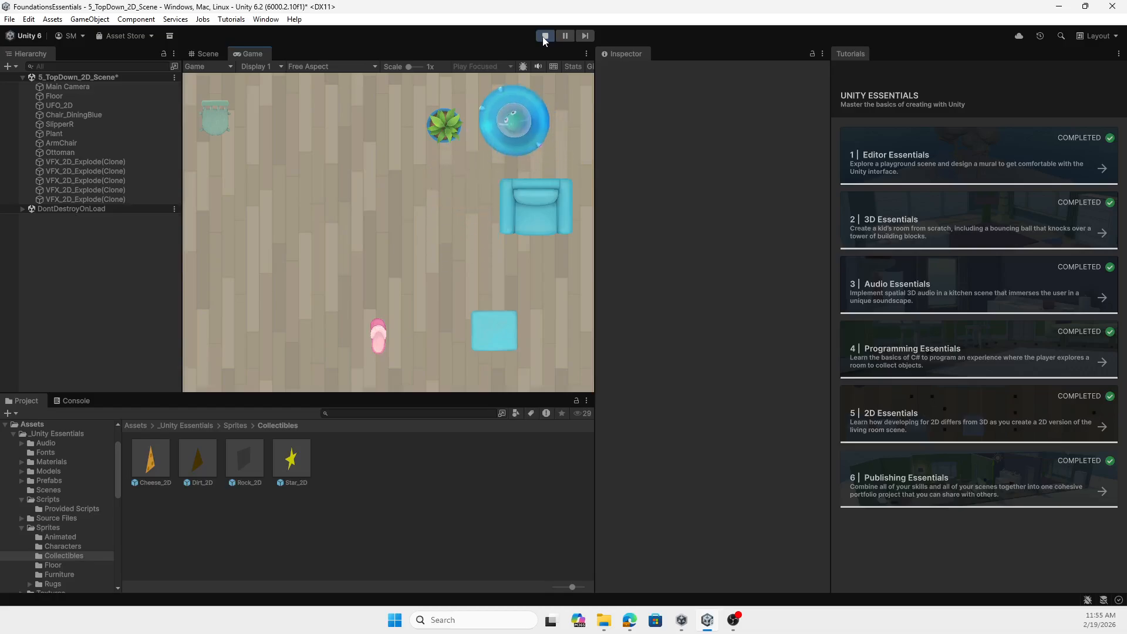
# - Play-test the UFO's movement around the plant and armchair, flying it out of view and back in
pyautogui.press('Down')
pyautogui.press('Up')
pyautogui.press('Left')
pyautogui.press('Right')
pyautogui.press('Left')
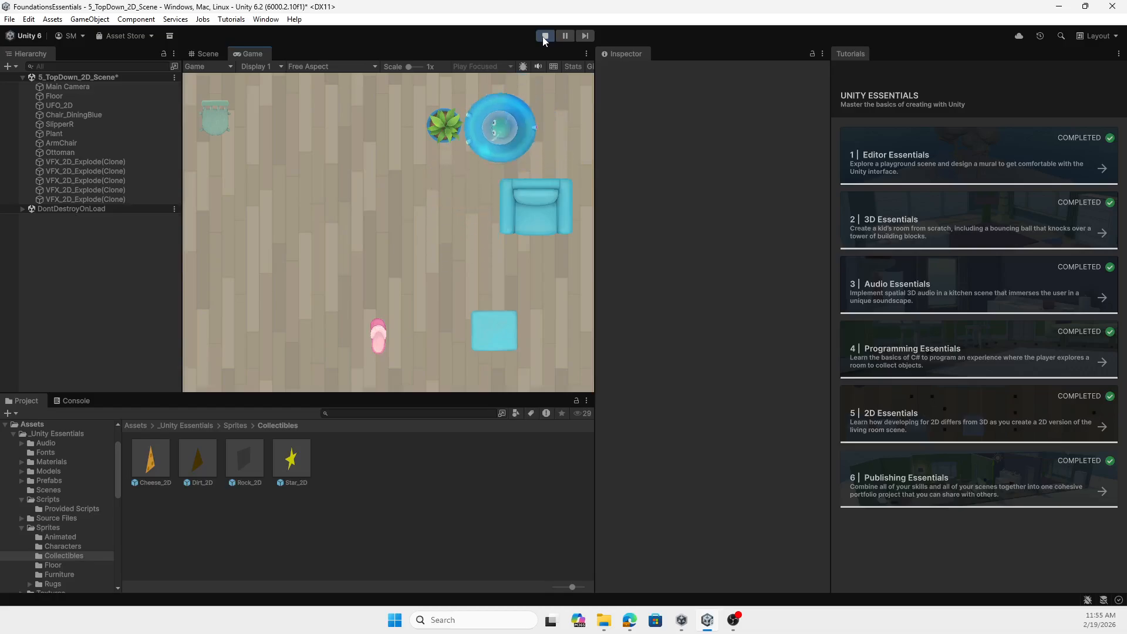
pyautogui.press('Up')
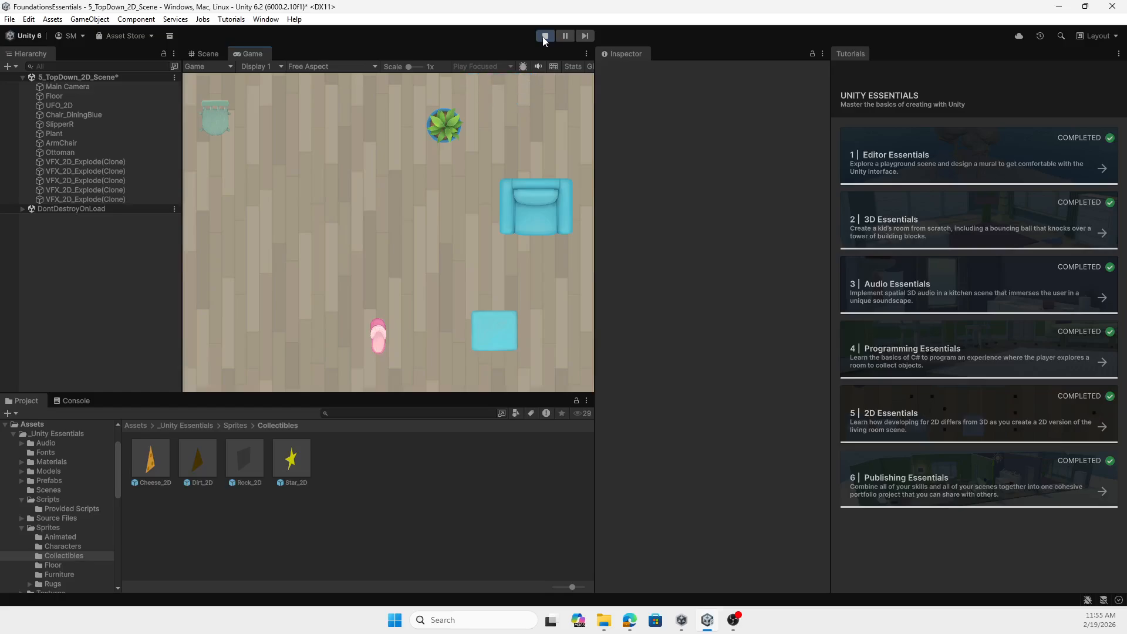
pyautogui.press('Down')
pyautogui.press('Right')
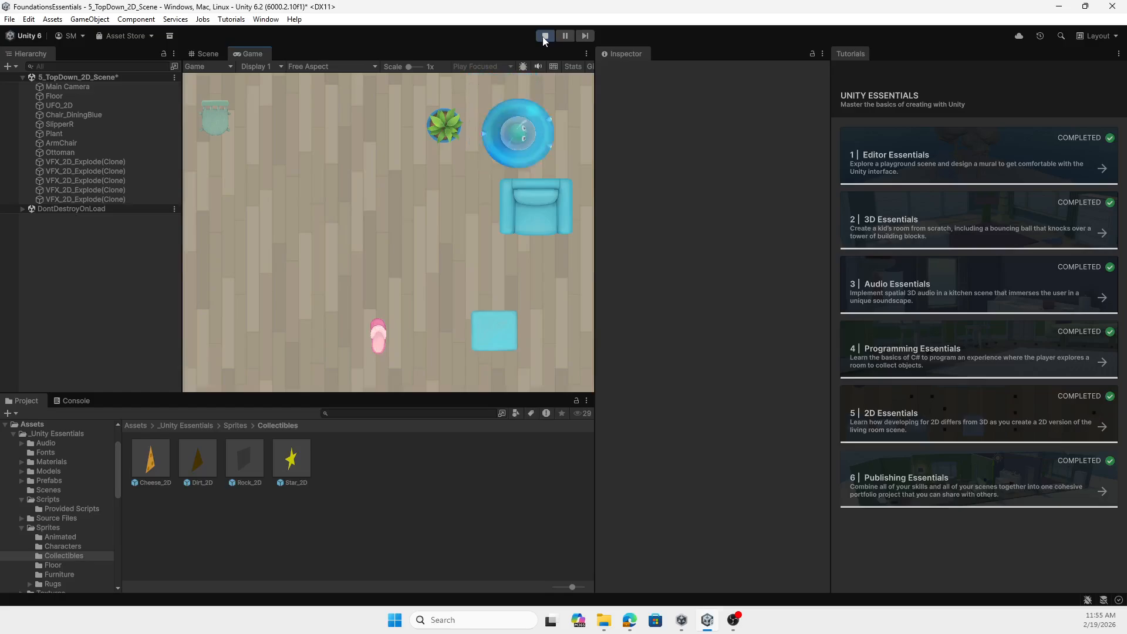
pyautogui.press('Down')
pyautogui.press('Left')
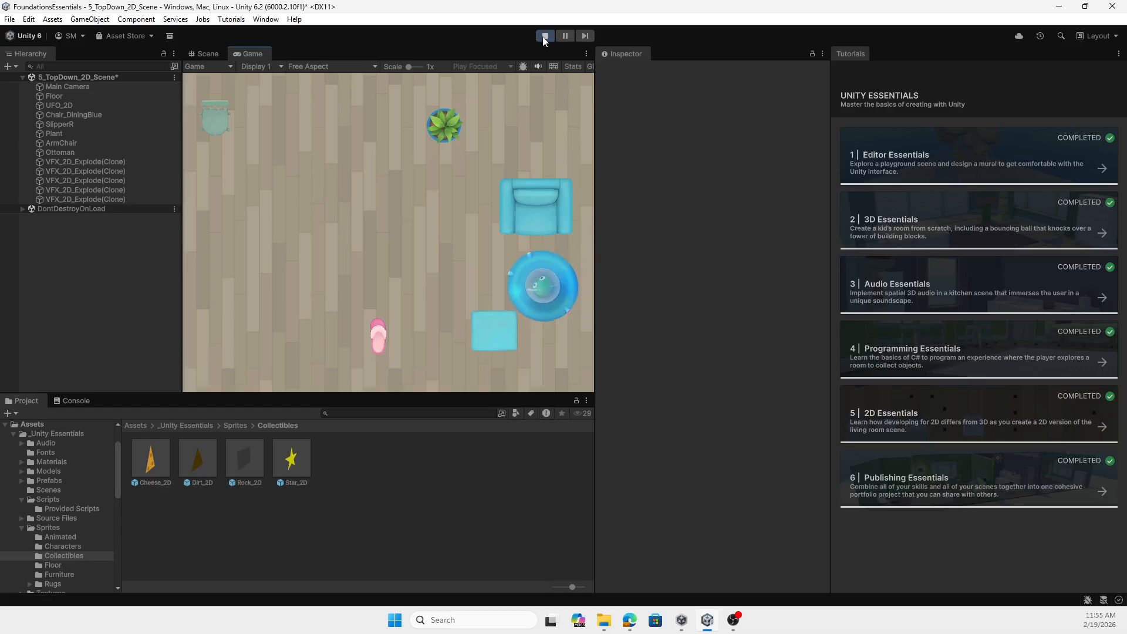
# - Fly the UFO around the ottoman and past the slipper to the open floor below the dining chair, and end the play test
pyautogui.press('Down')
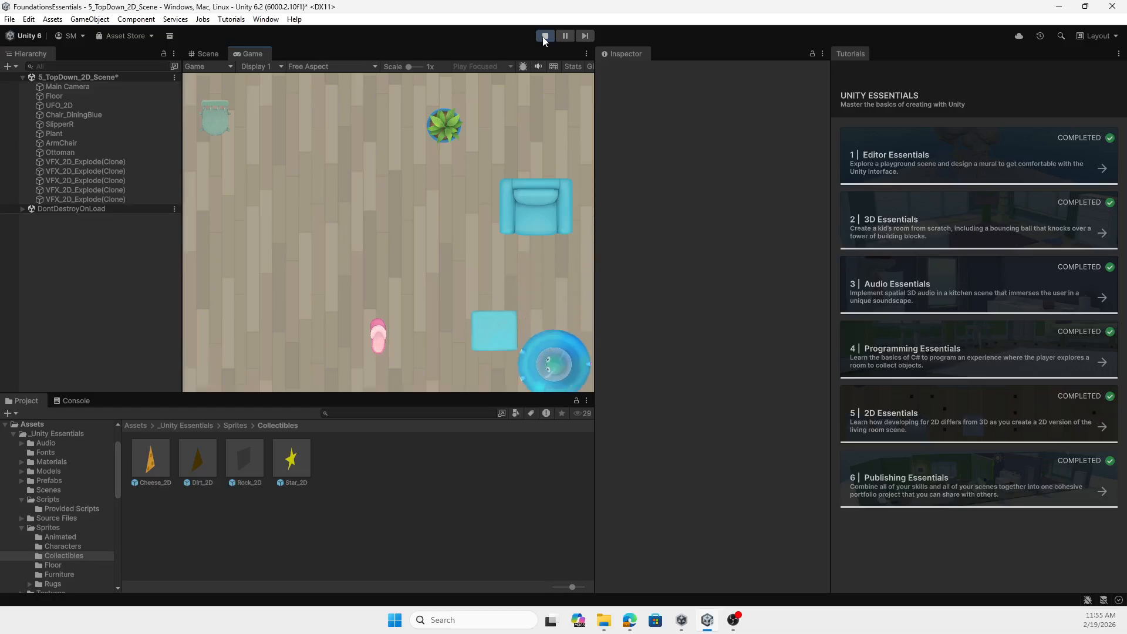
pyautogui.press('Left')
pyautogui.press('Up')
pyautogui.press('Right')
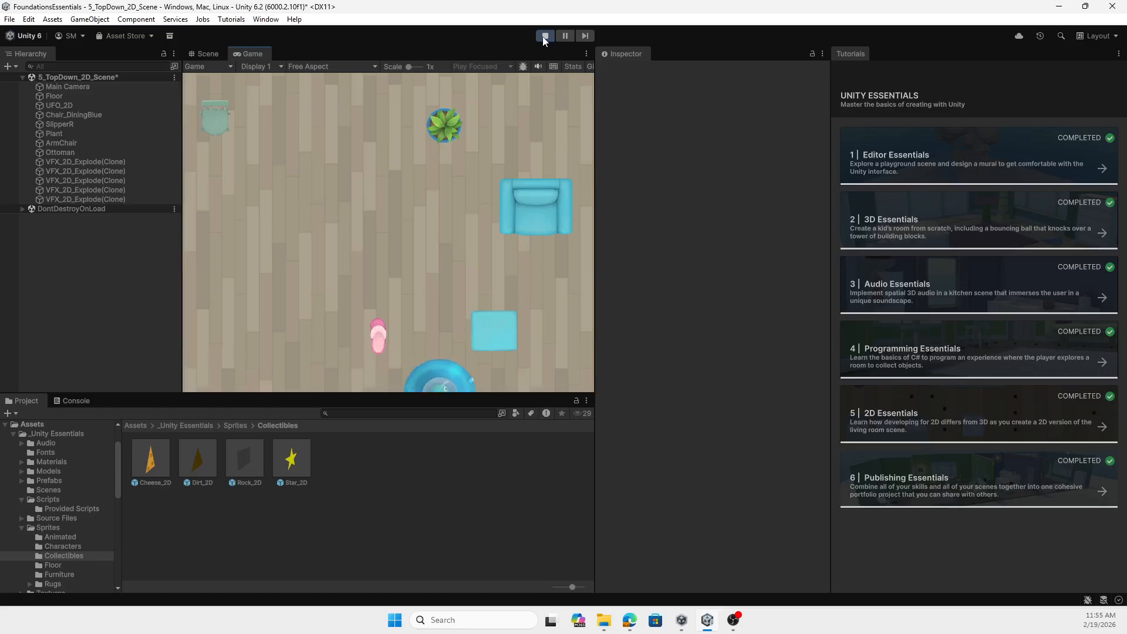
pyautogui.press('Up')
pyautogui.press('Left')
pyautogui.press('Up')
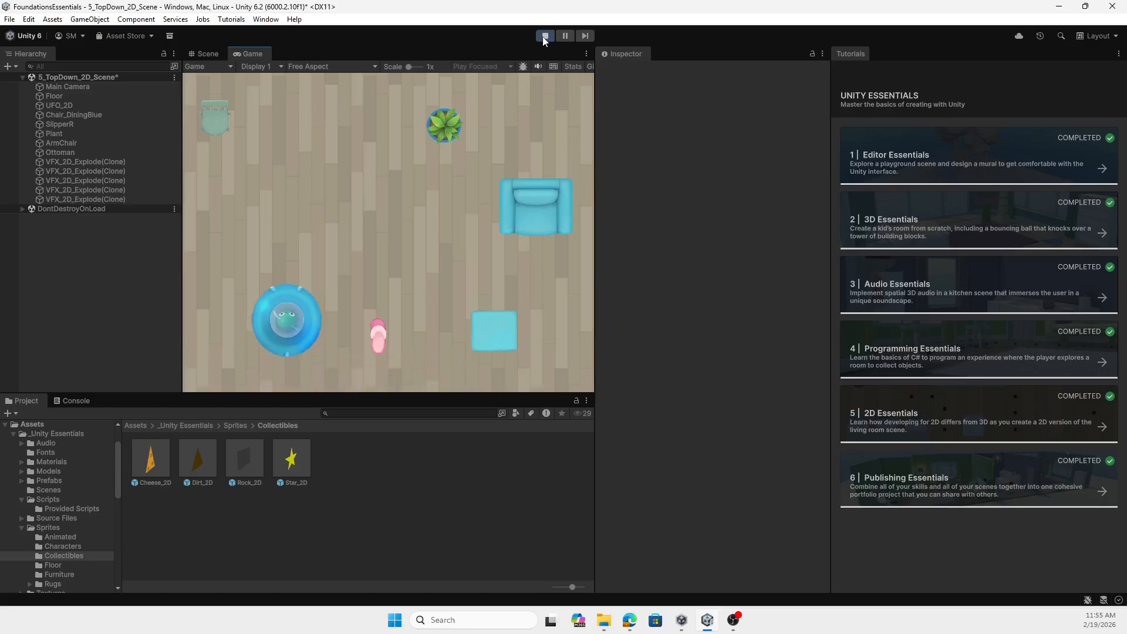
pyautogui.press('Right')
pyautogui.press('Left')
pyautogui.press('Up')
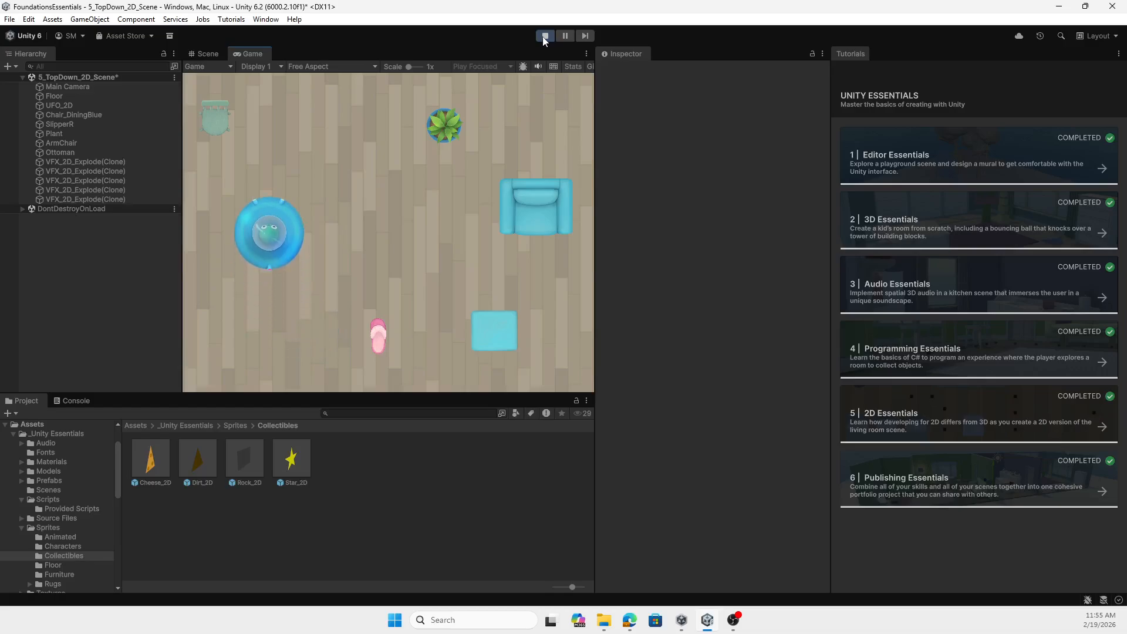
pyautogui.press('Right')
pyautogui.press('Left')
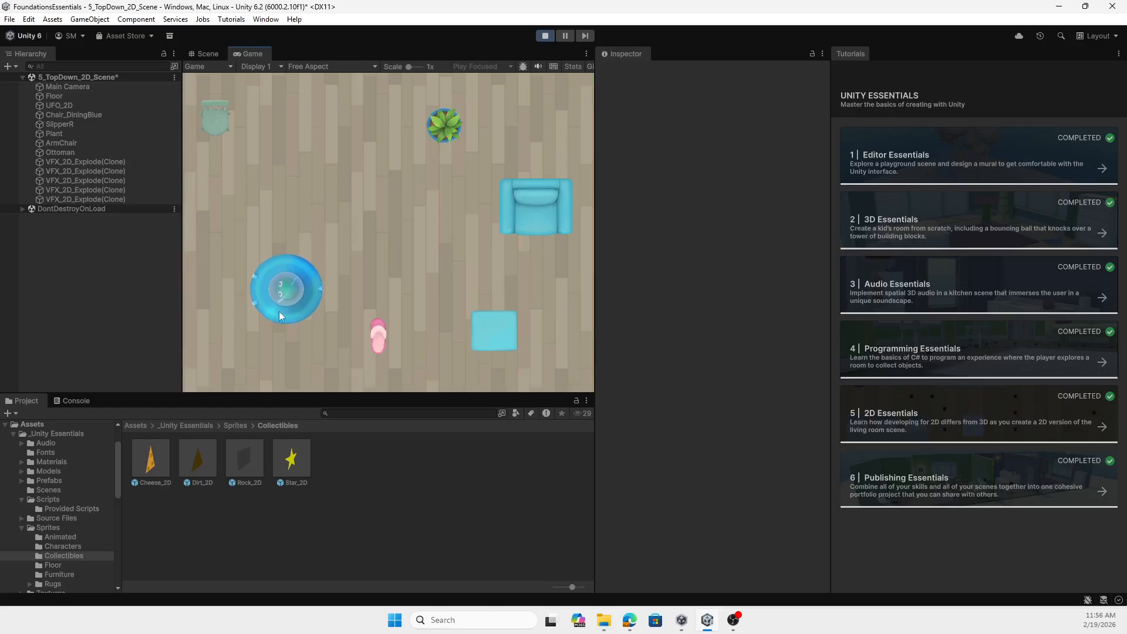
pyautogui.press('s')
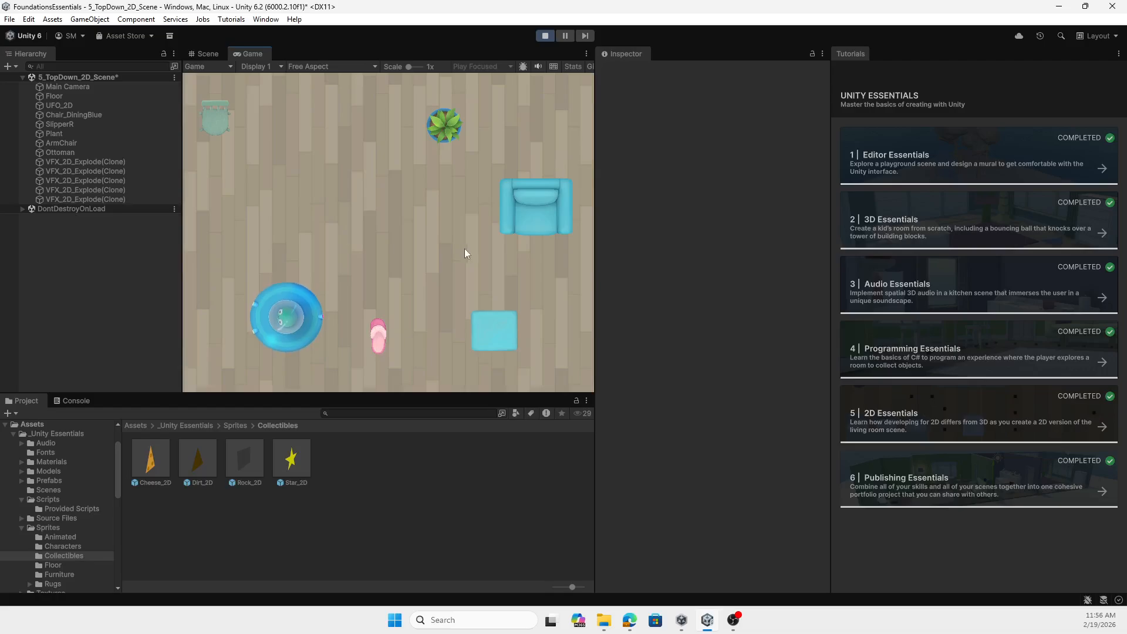
pyautogui.click(545, 37)
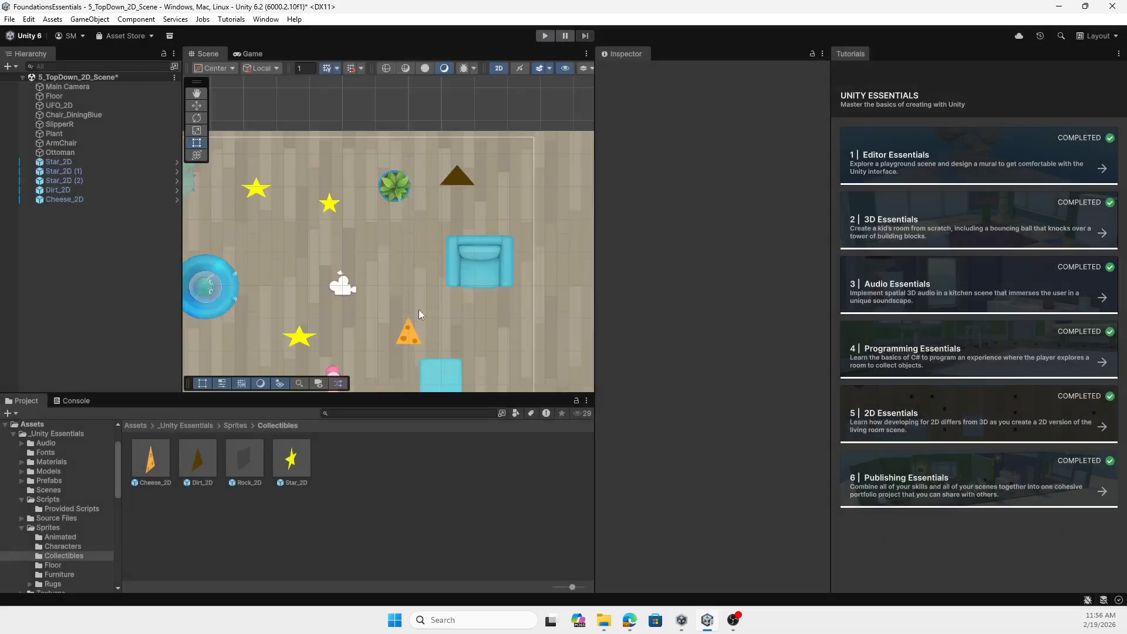
# - Add a 2D Triangle sprite to the scene and place it between the UFO and the two upper stars
pyautogui.scroll(-6, 280, 248)
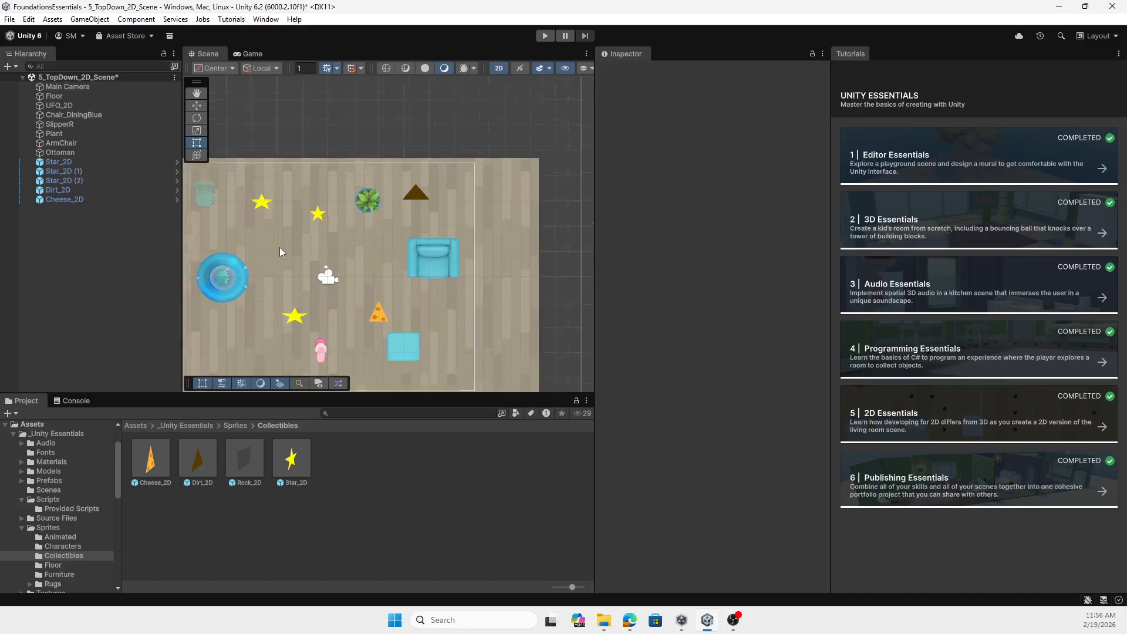
pyautogui.moveTo(332, 265); pyautogui.dragTo(415, 228, button='middle')
pyautogui.scroll(3, 390, 238)
pyautogui.scroll(2, 390, 239)
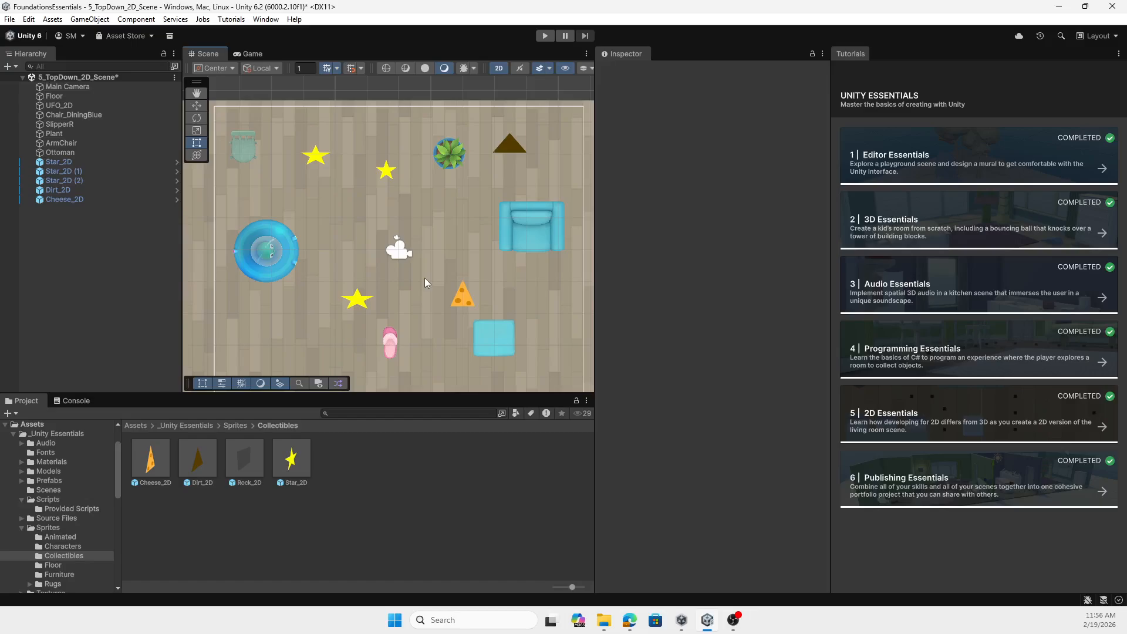
pyautogui.click(13, 66)
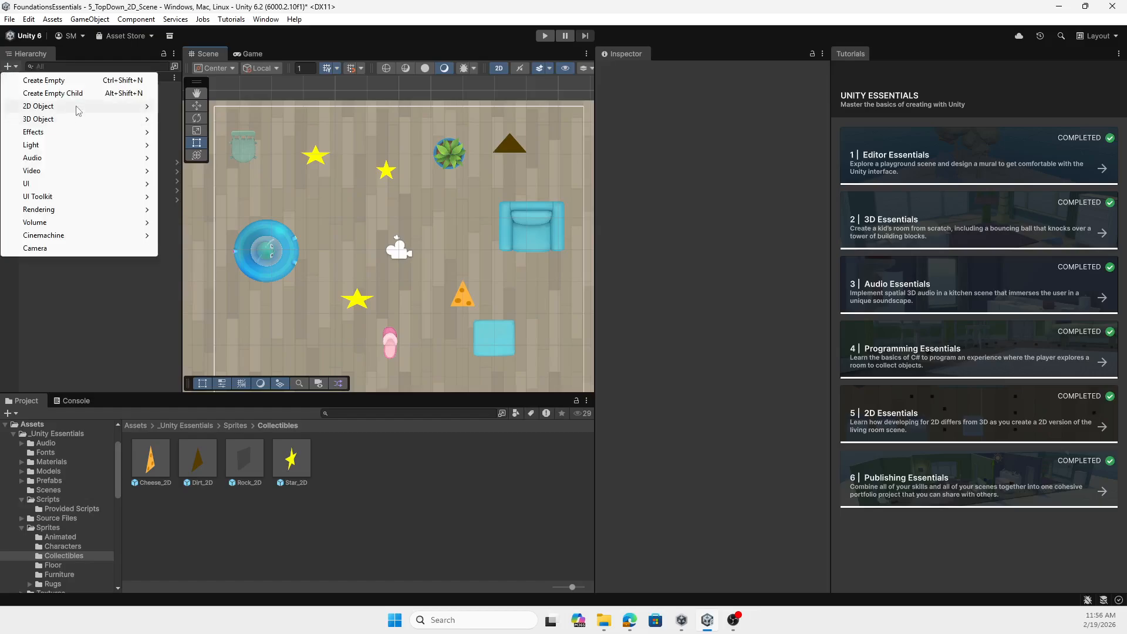
pyautogui.moveTo(79, 111)
pyautogui.moveTo(213, 111)
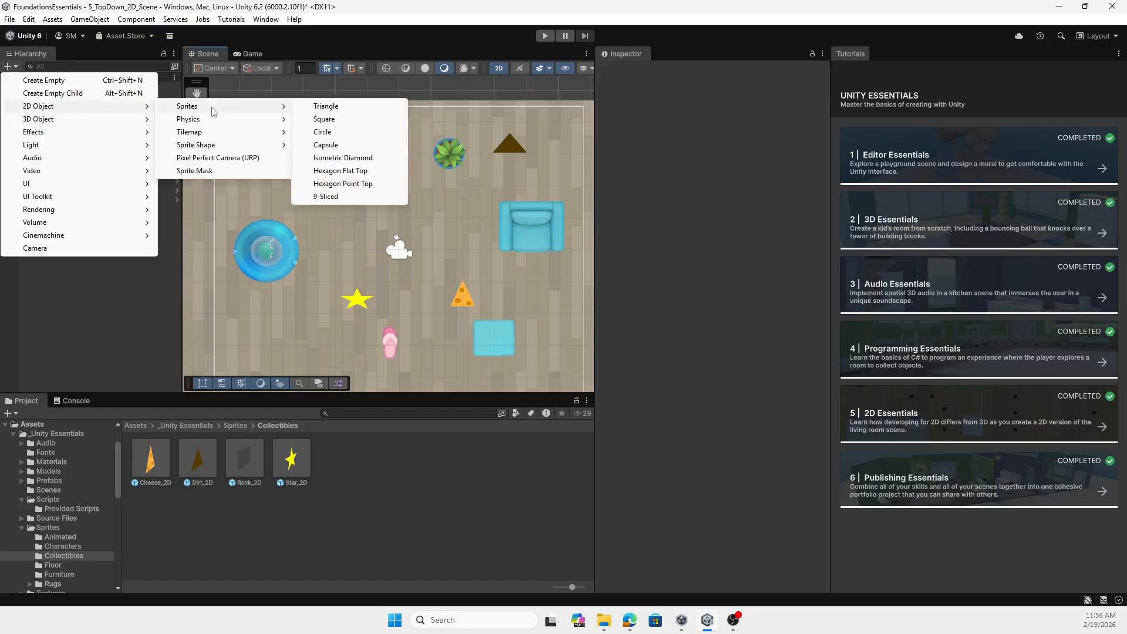
pyautogui.click(360, 107)
pyautogui.moveTo(391, 235); pyautogui.dragTo(337, 220)
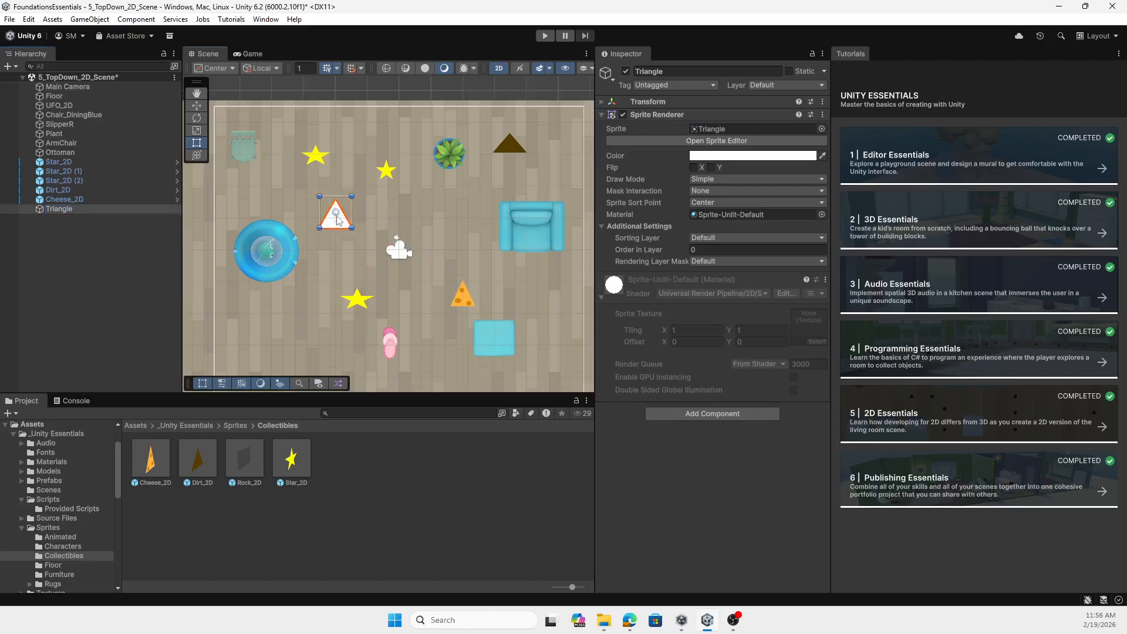